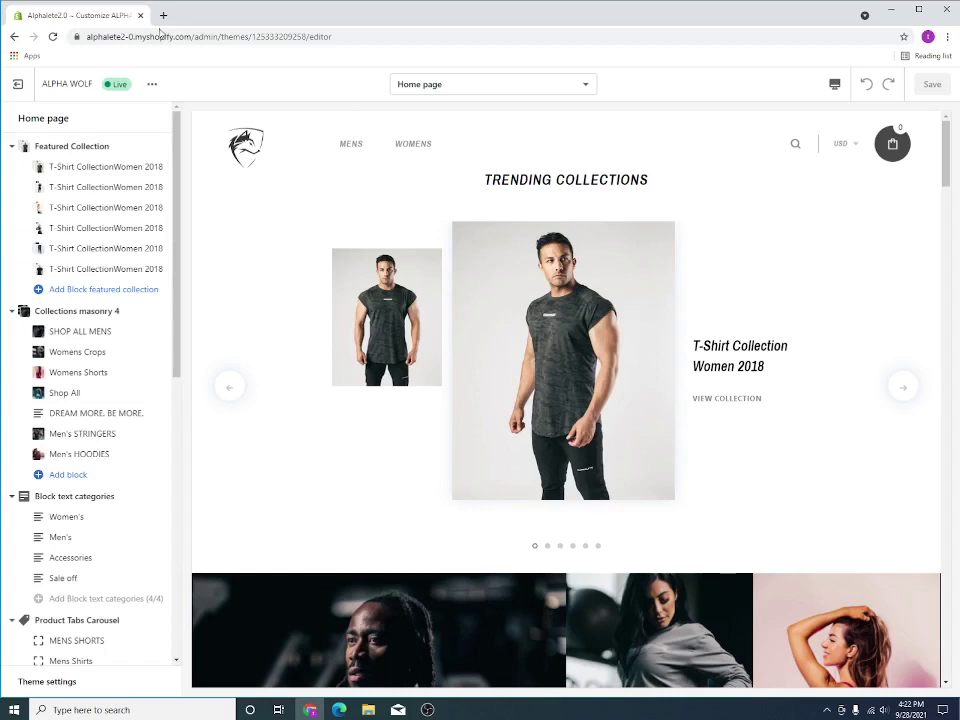
Search the web for "wolf of shopify" in a new browser tab
left_click(163, 15)
type("wo")
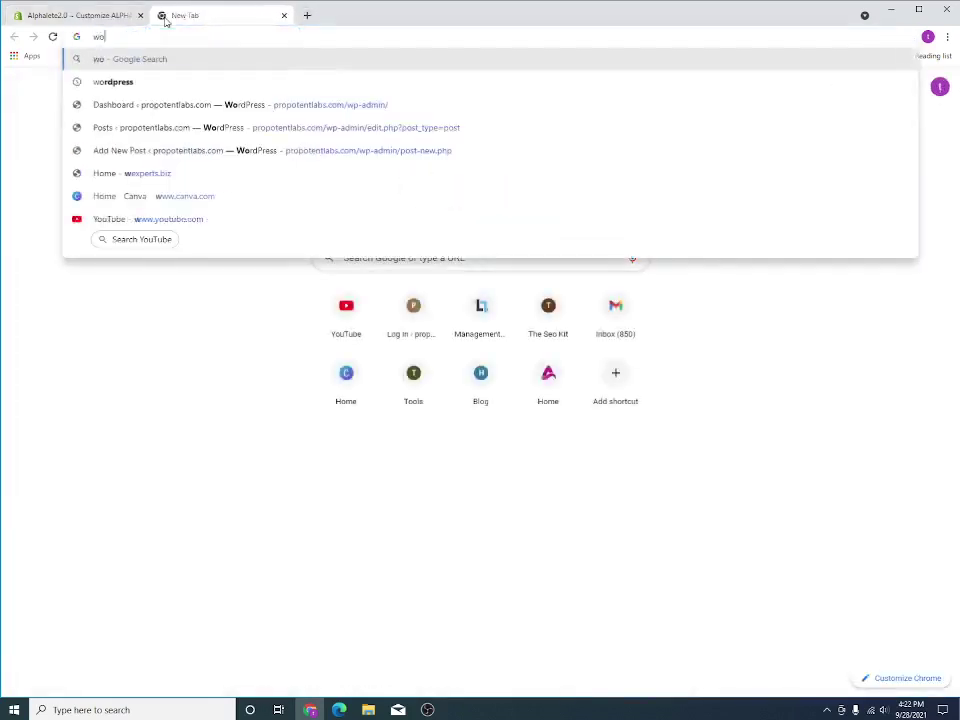
type("lfofsh")
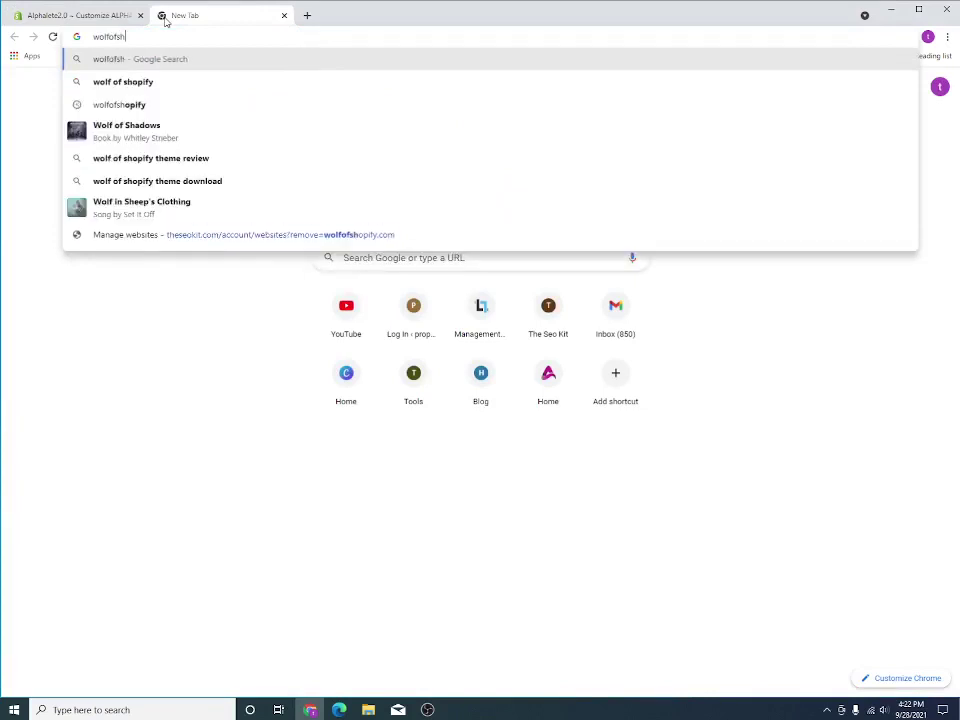
type("o")
left_click(123, 81)
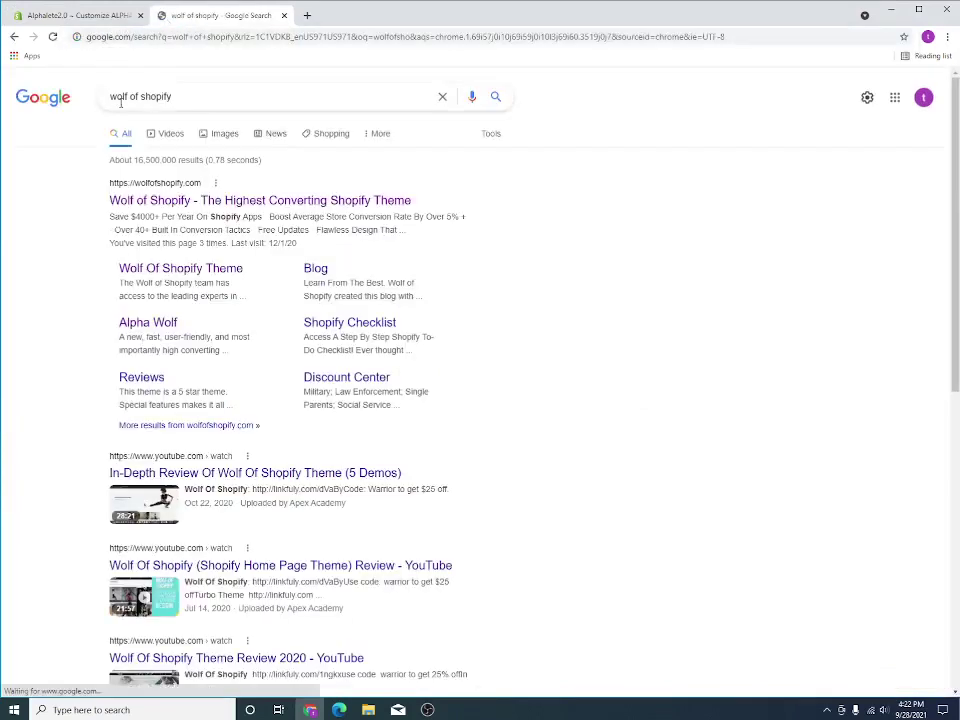
Open the Wolf of Shopify site from the search results and go to its Alpha Wolf theme page
left_click(152, 199)
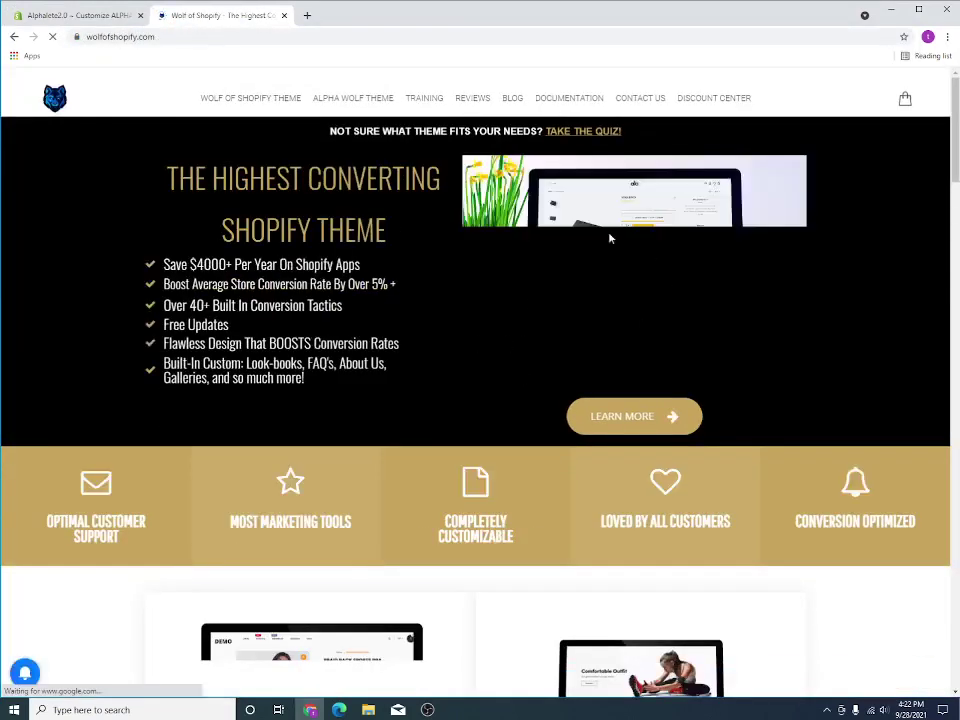
left_click(332, 101)
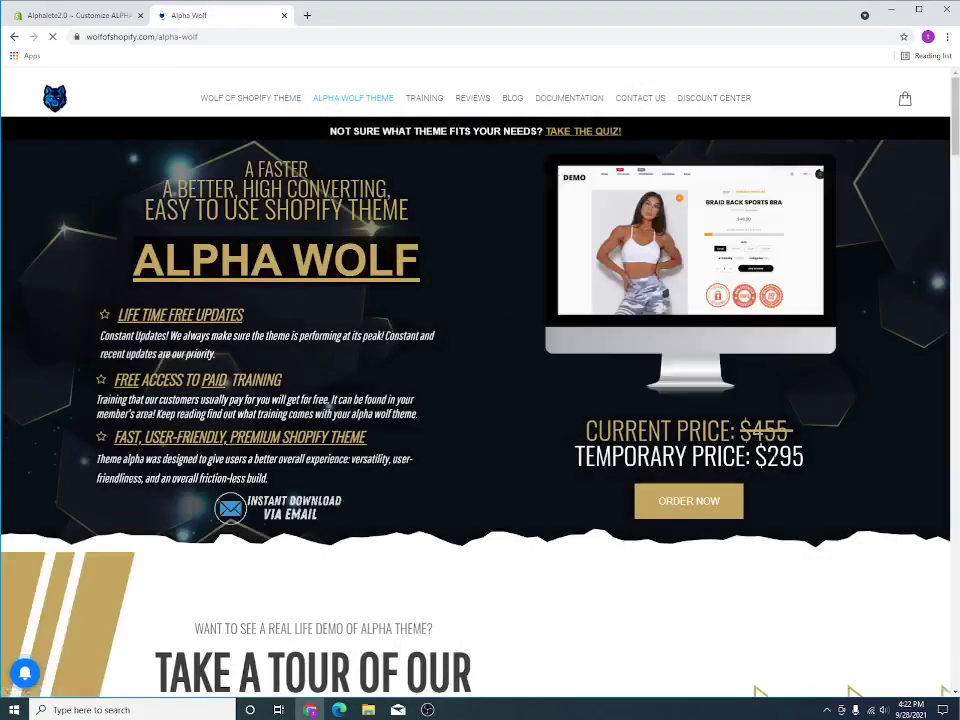
scroll(452, 478, "down", 3)
scroll(454, 473, "up", 3)
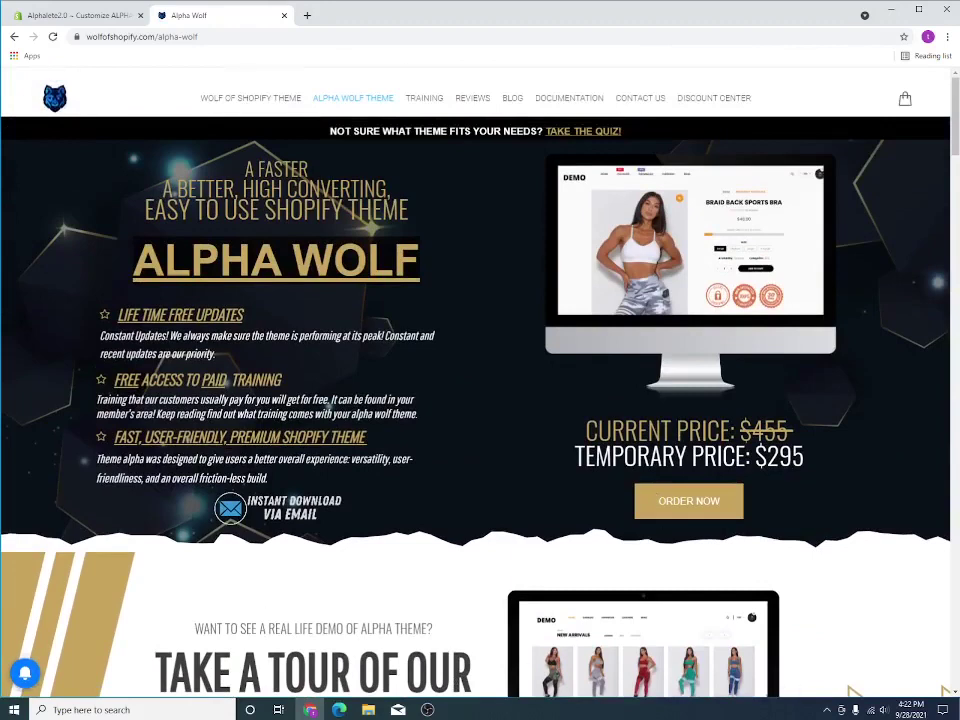
Examine the Alpha Wolf theme page, including its demo, comparison and feature sections
left_click(124, 17)
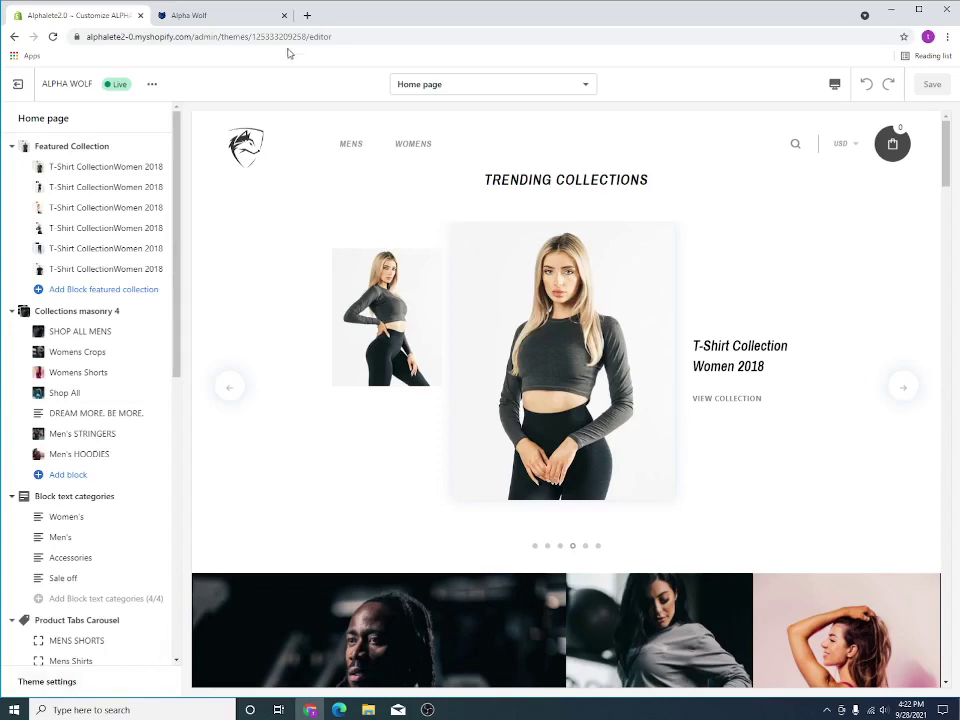
left_click(260, 22)
scroll(493, 591, "down", 8)
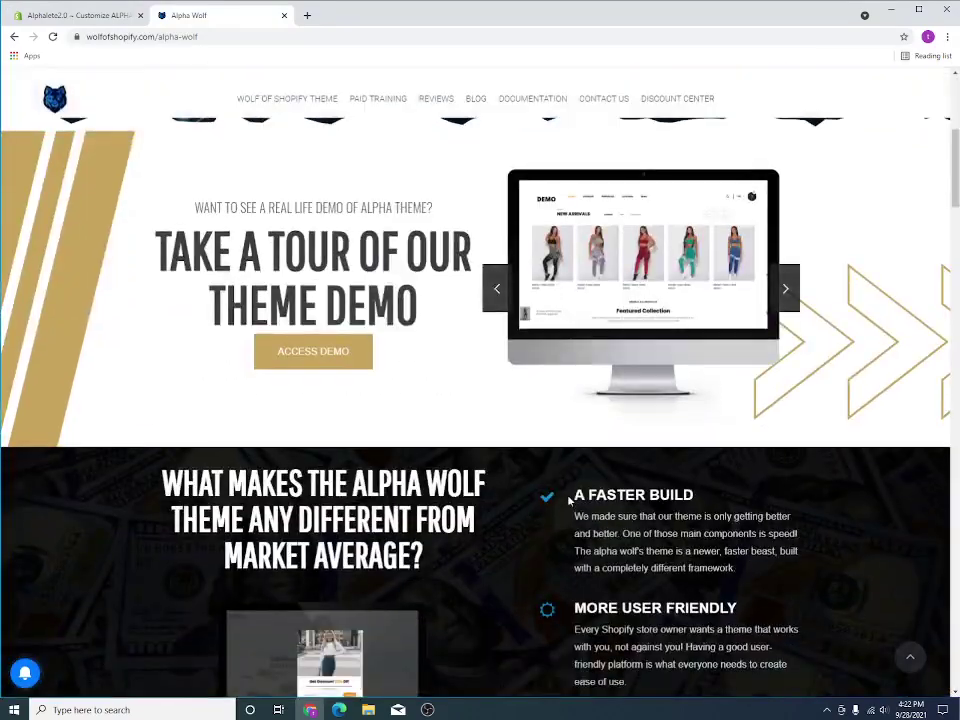
scroll(588, 337, "down", 15)
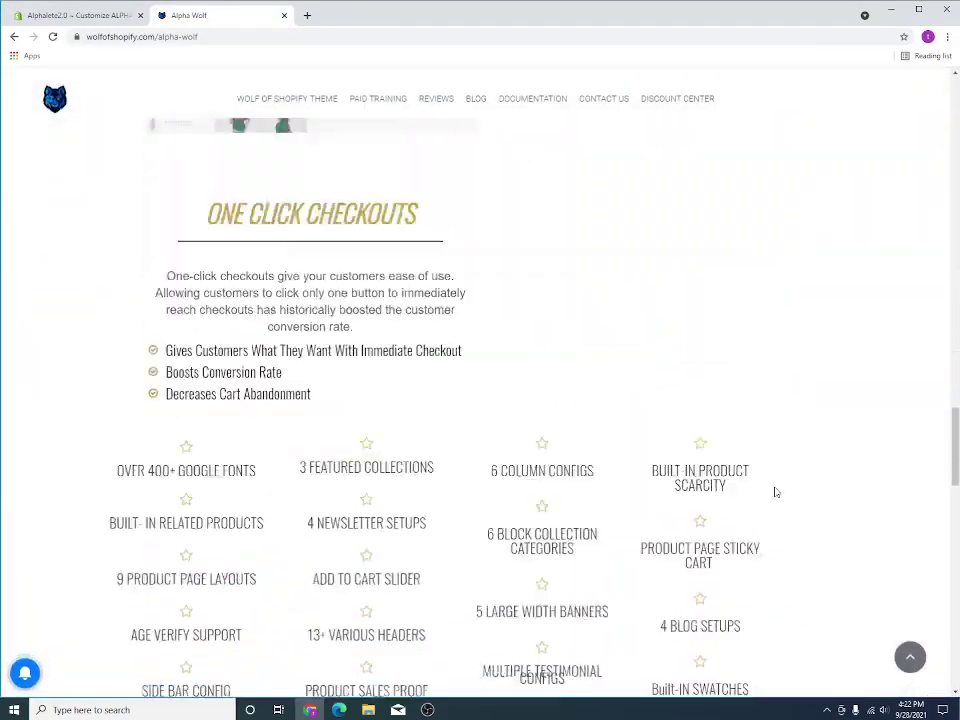
scroll(397, 307, "up", 12)
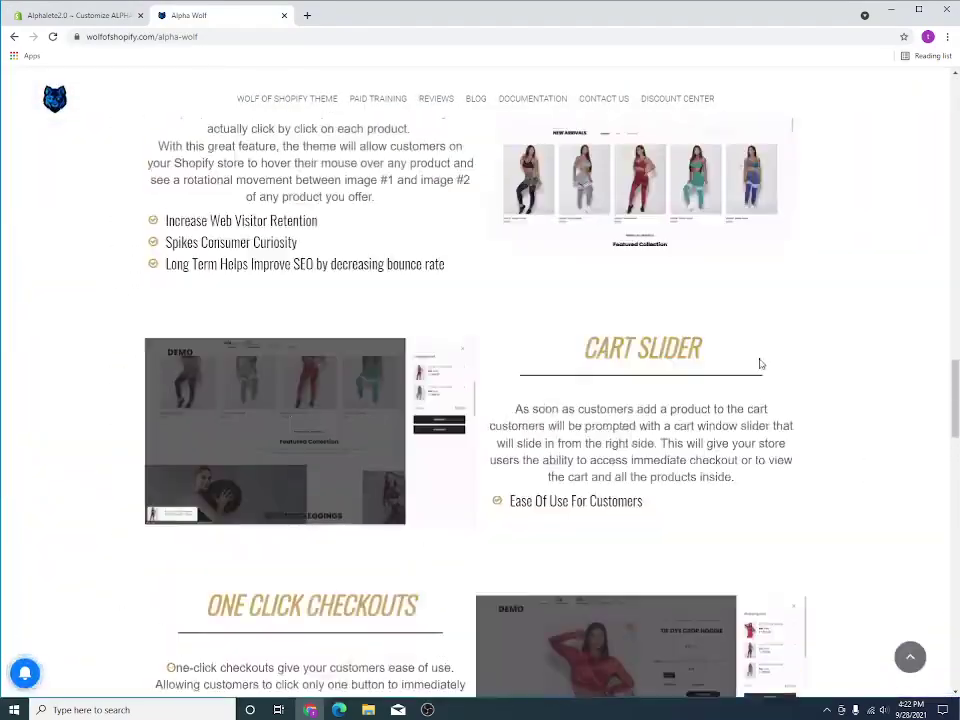
scroll(358, 441, "up", 10)
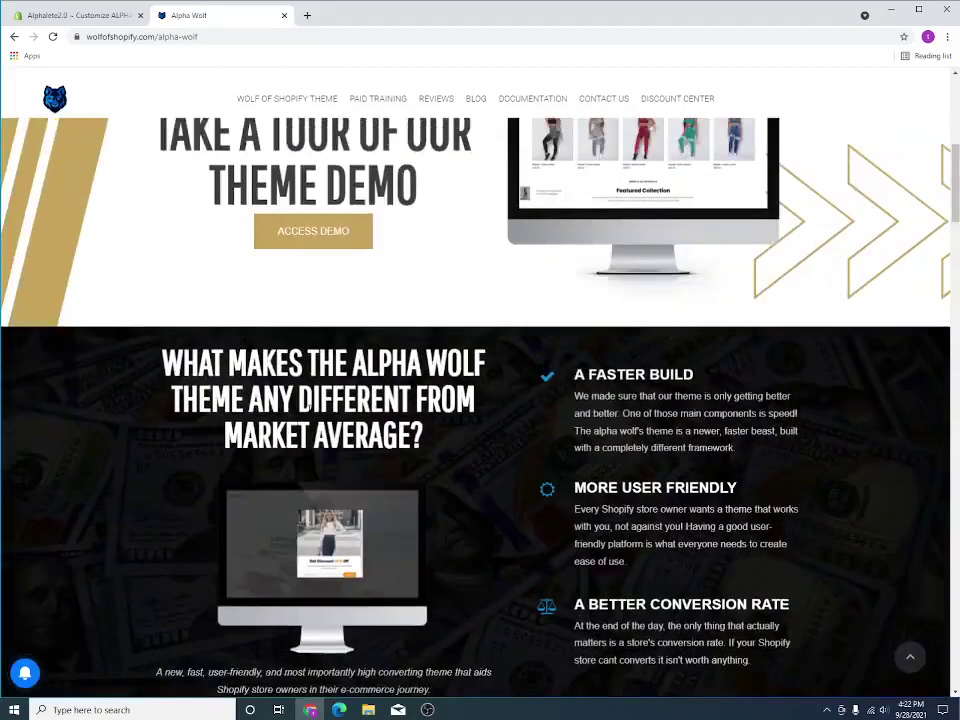
scroll(319, 441, "up", 5)
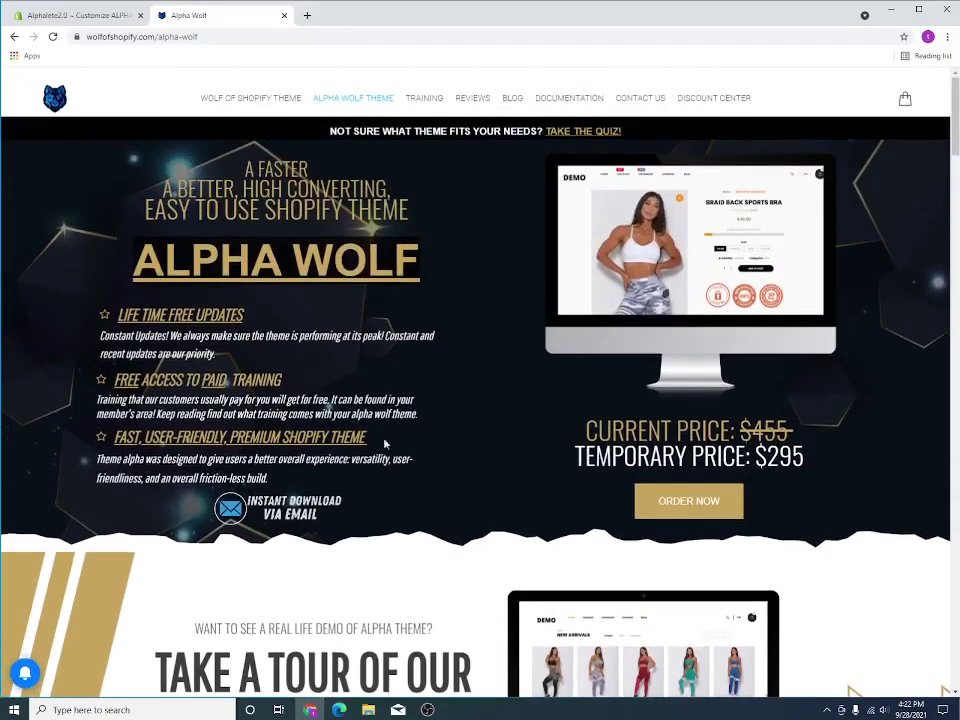
Switch back to the store's theme editor and open the Mega Menu section of the theme settings
left_click(107, 17)
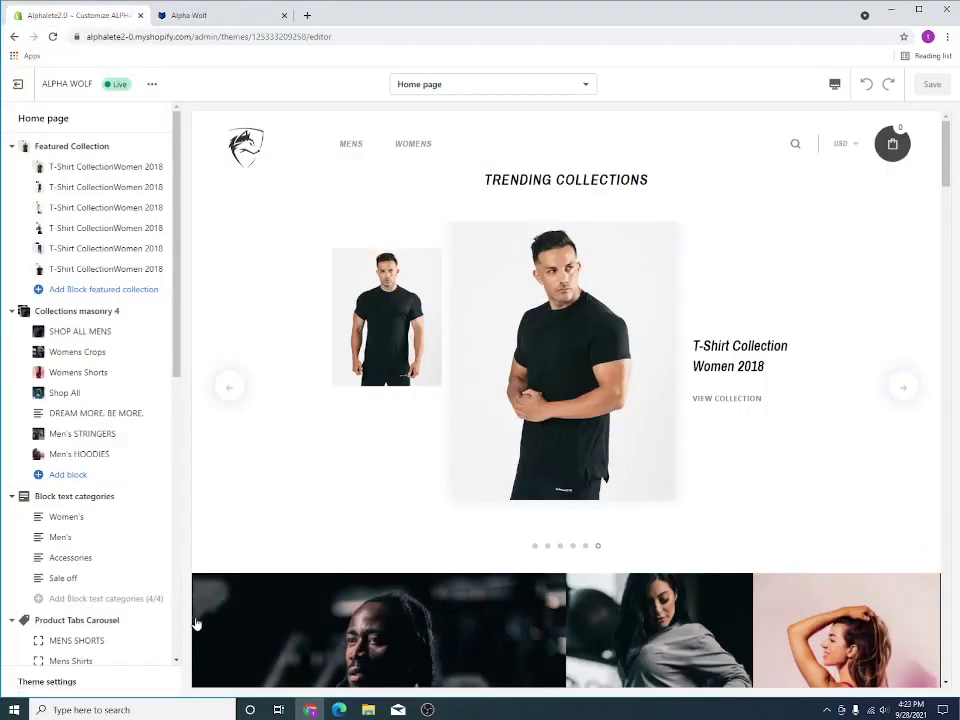
left_click(47, 681)
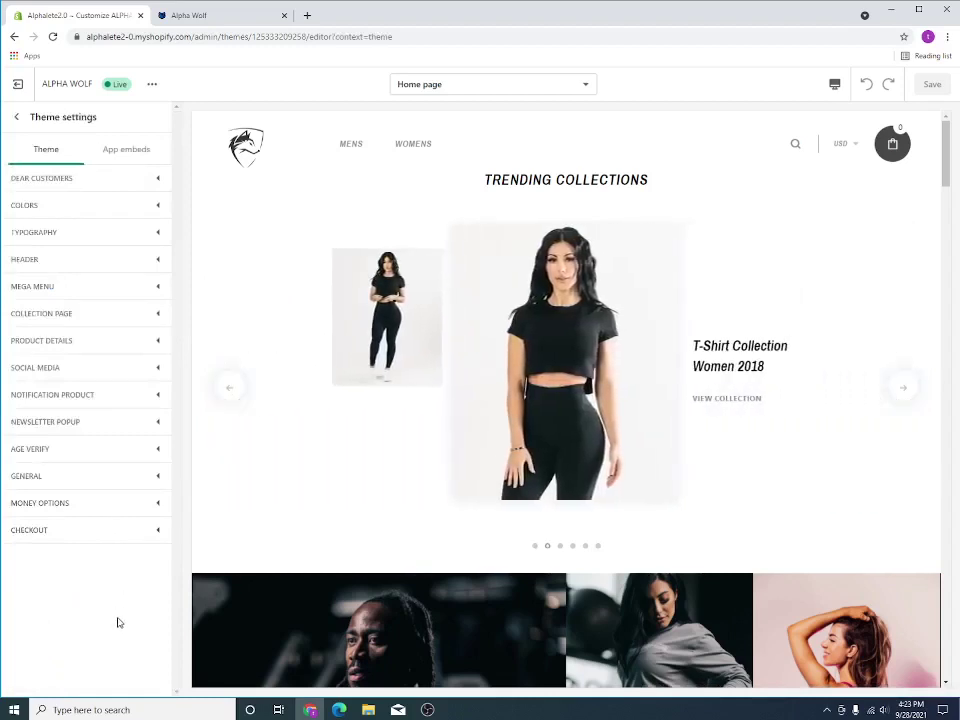
left_click(156, 295)
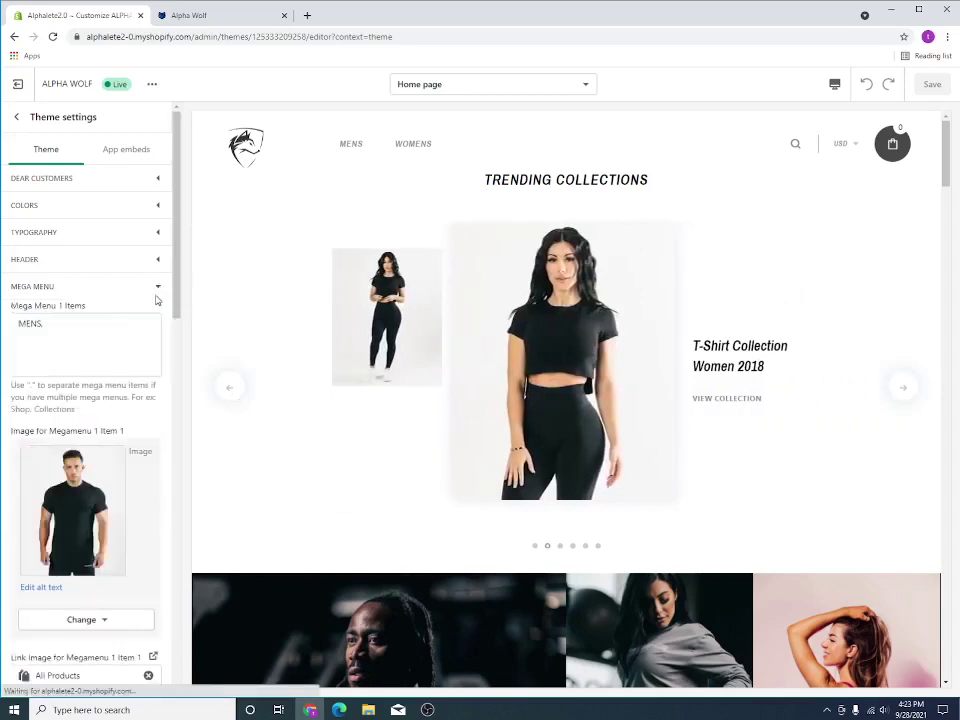
Examine the Mega Menu settings, from the Mega Menu 1 items and images to the menu labels, and return to the home page sections
scroll(218, 633, "down", 1)
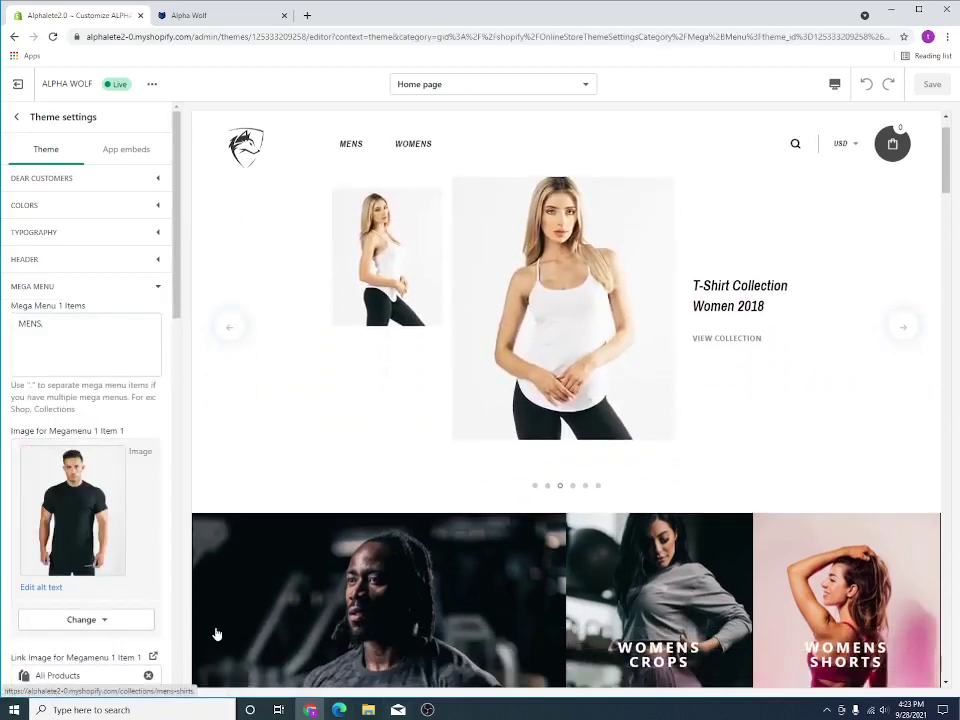
scroll(305, 611, "up", 1)
scroll(305, 611, "down", 2)
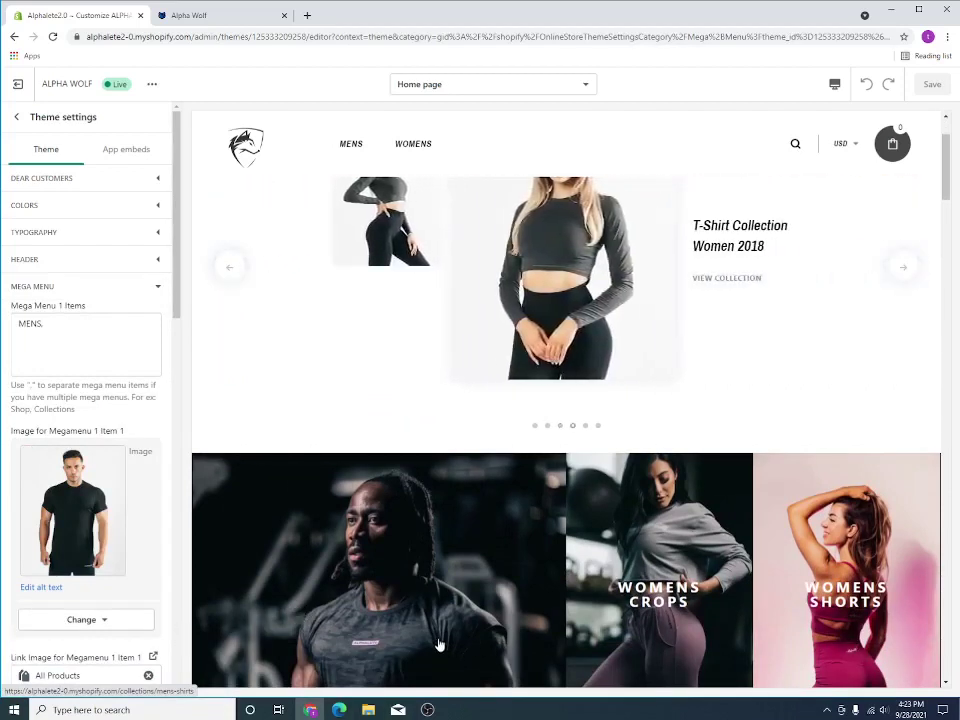
scroll(435, 635, "up", 2)
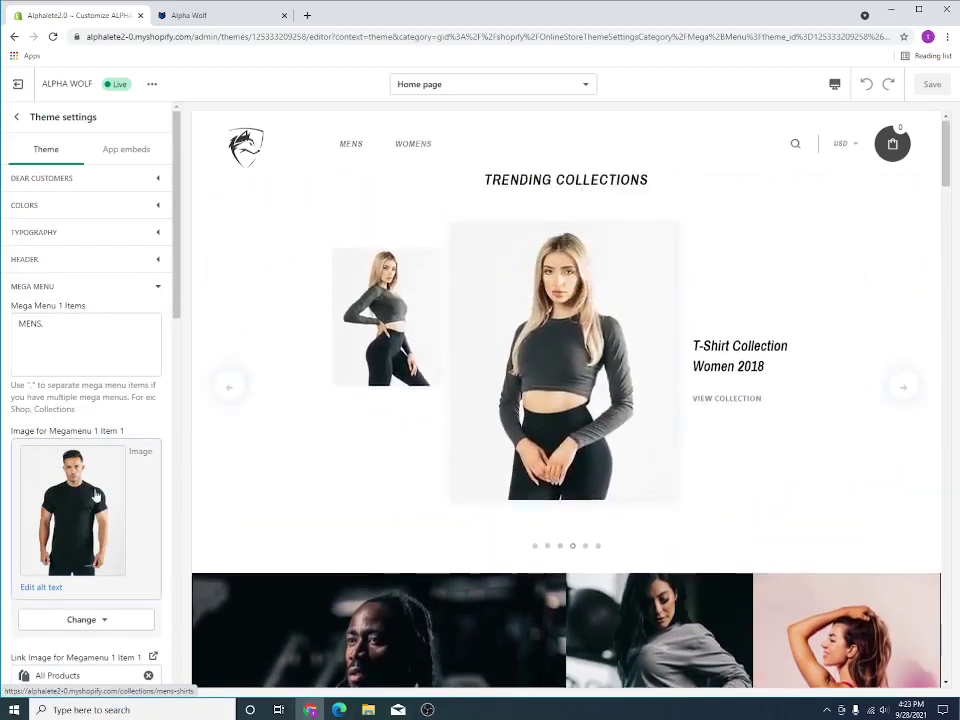
scroll(591, 634, "down", 2)
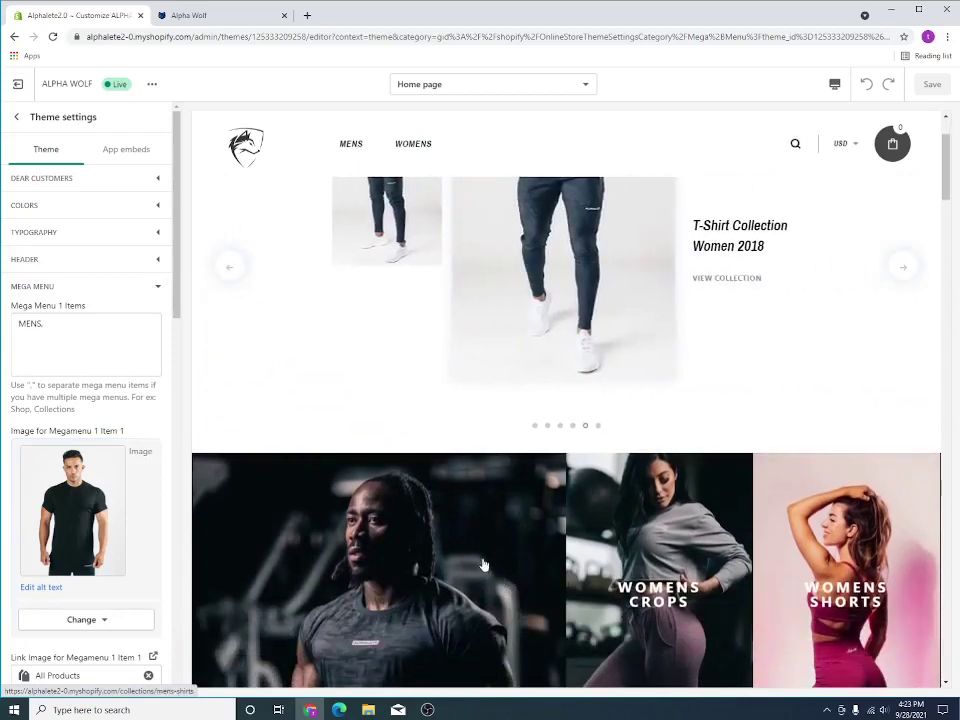
scroll(447, 537, "down", 2)
scroll(289, 518, "up", 3)
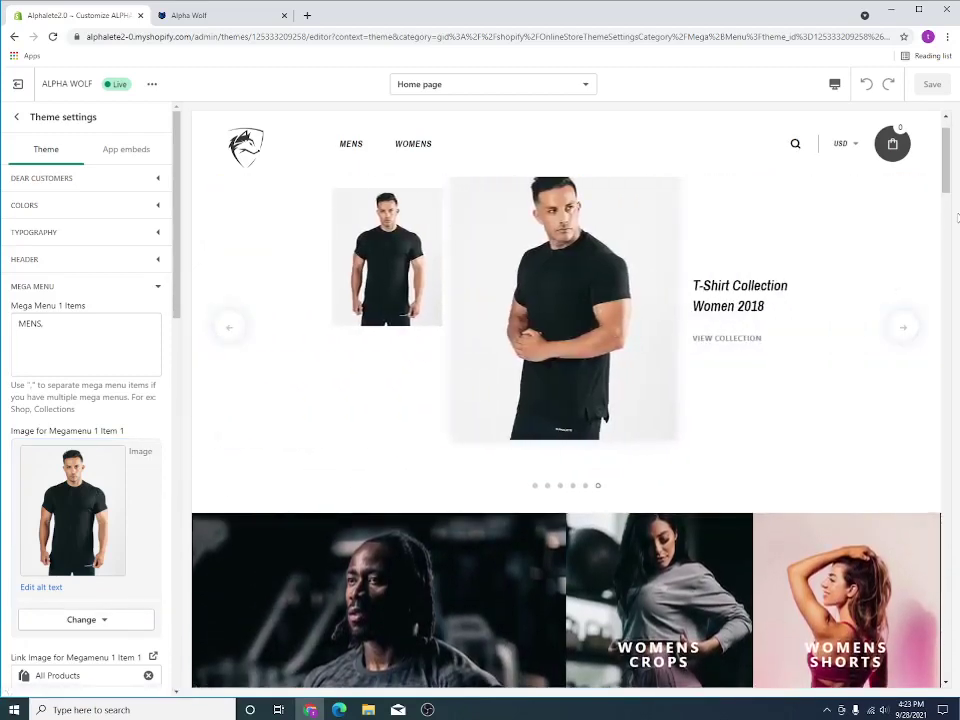
scroll(85, 407, "down", 10)
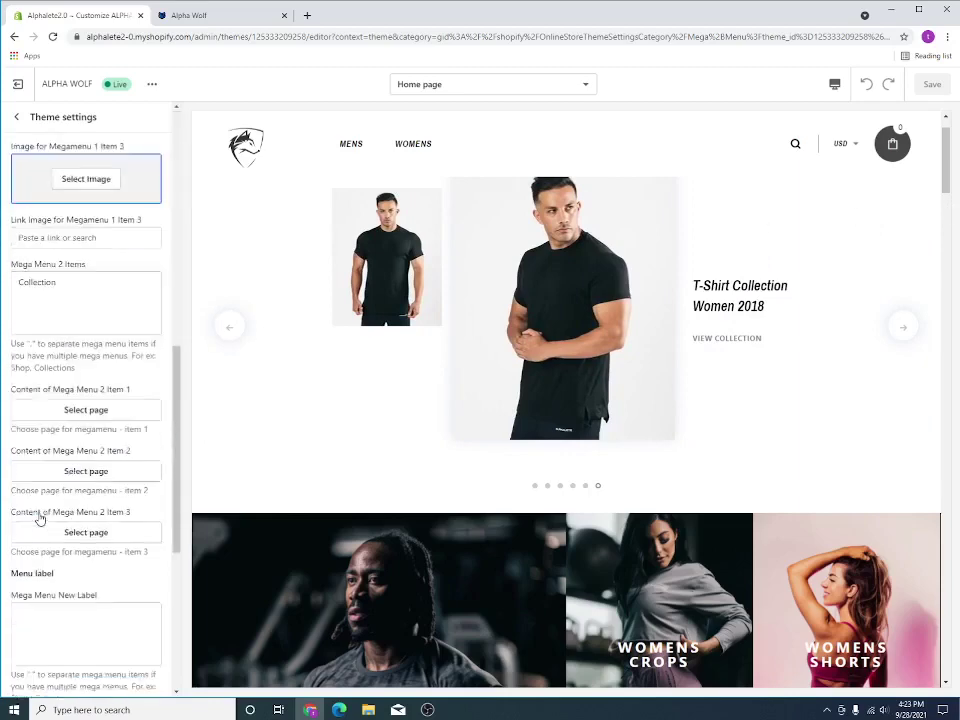
scroll(232, 425, "down", 2)
scroll(499, 525, "up", 3)
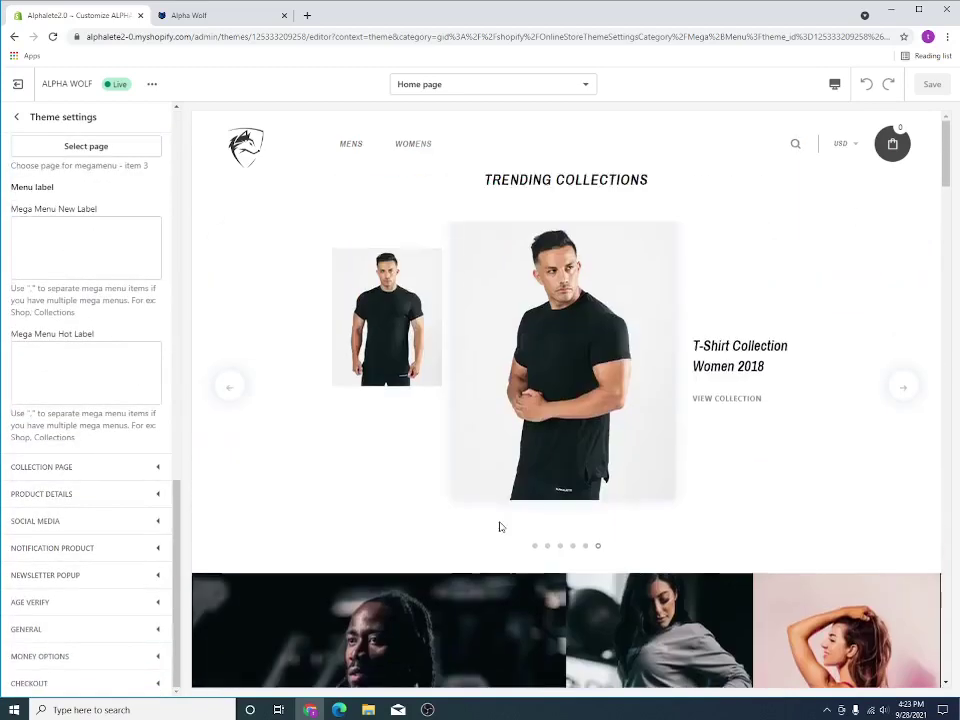
scroll(60, 493, "up", 3)
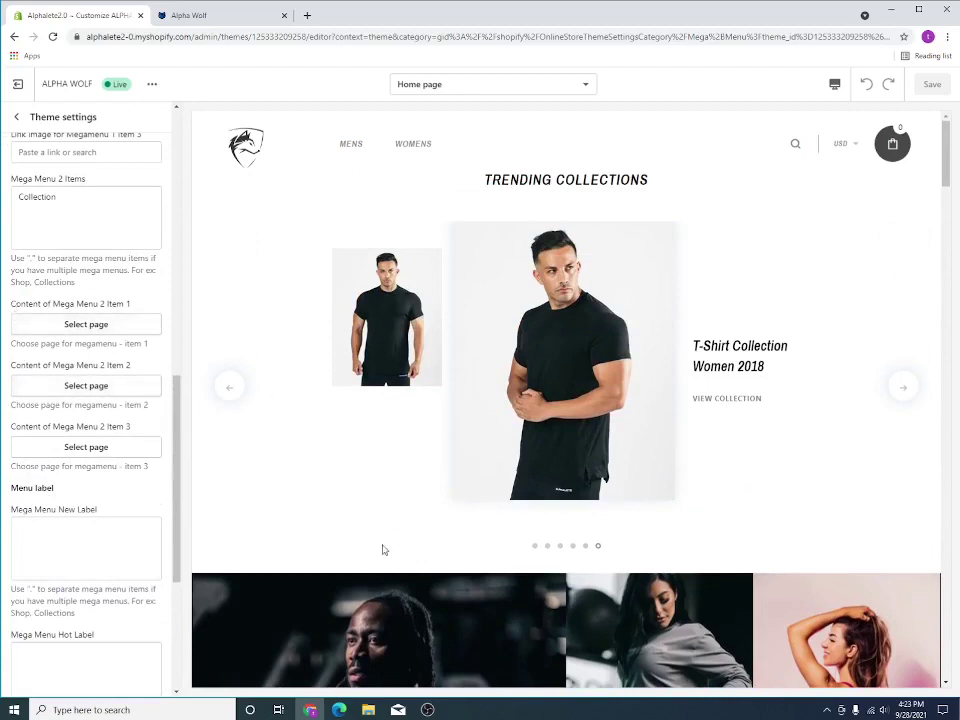
scroll(94, 379, "up", 4)
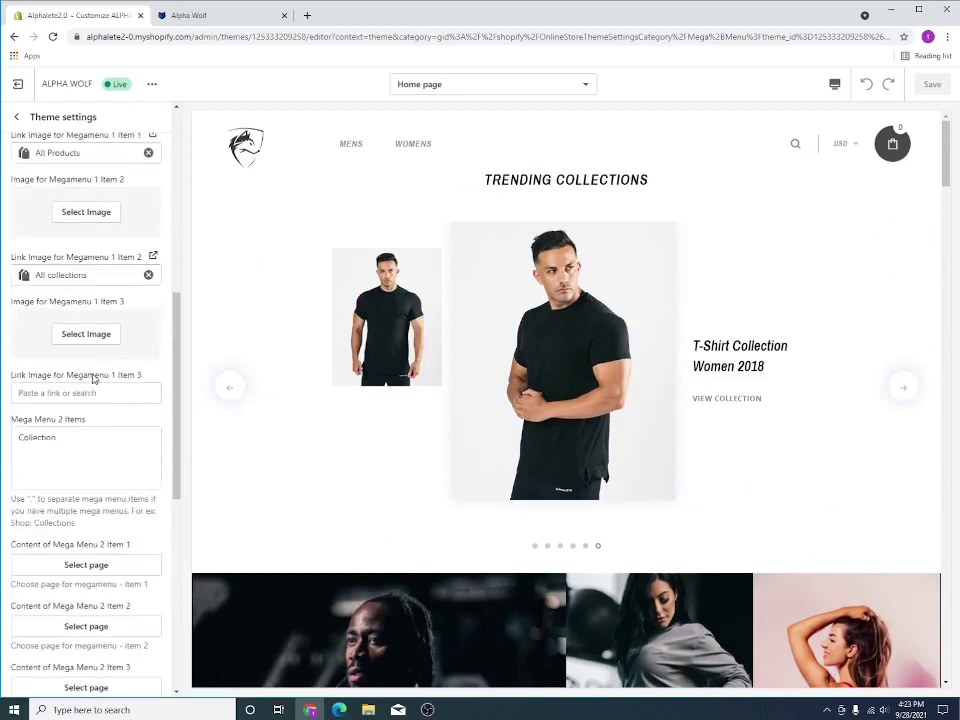
scroll(90, 470, "up", 2)
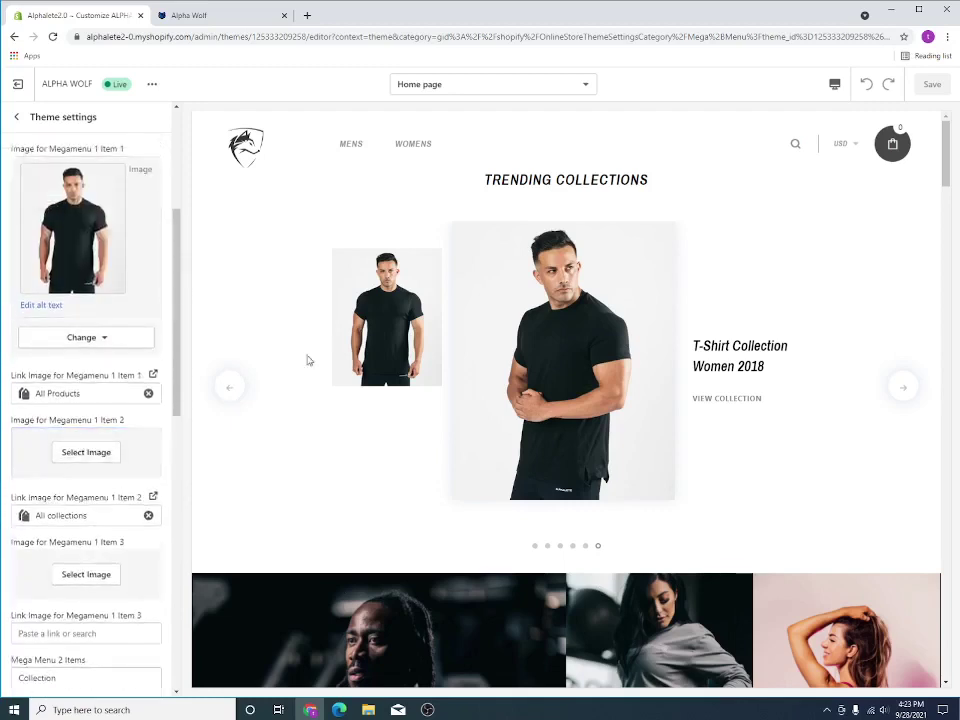
scroll(60, 505, "up", 3)
scroll(105, 500, "up", 3)
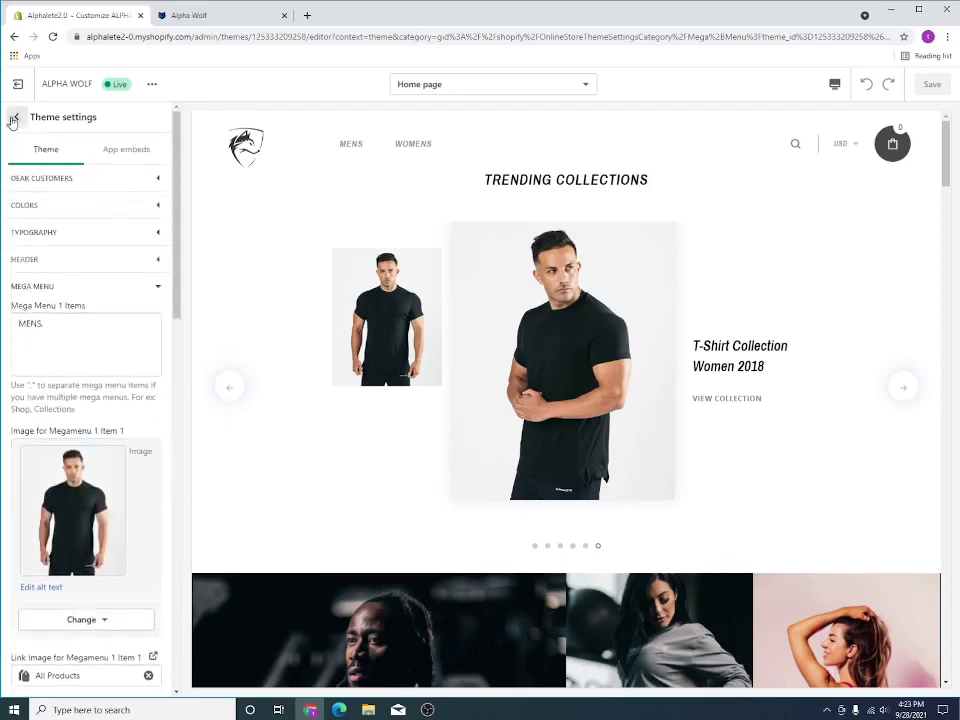
left_click(14, 117)
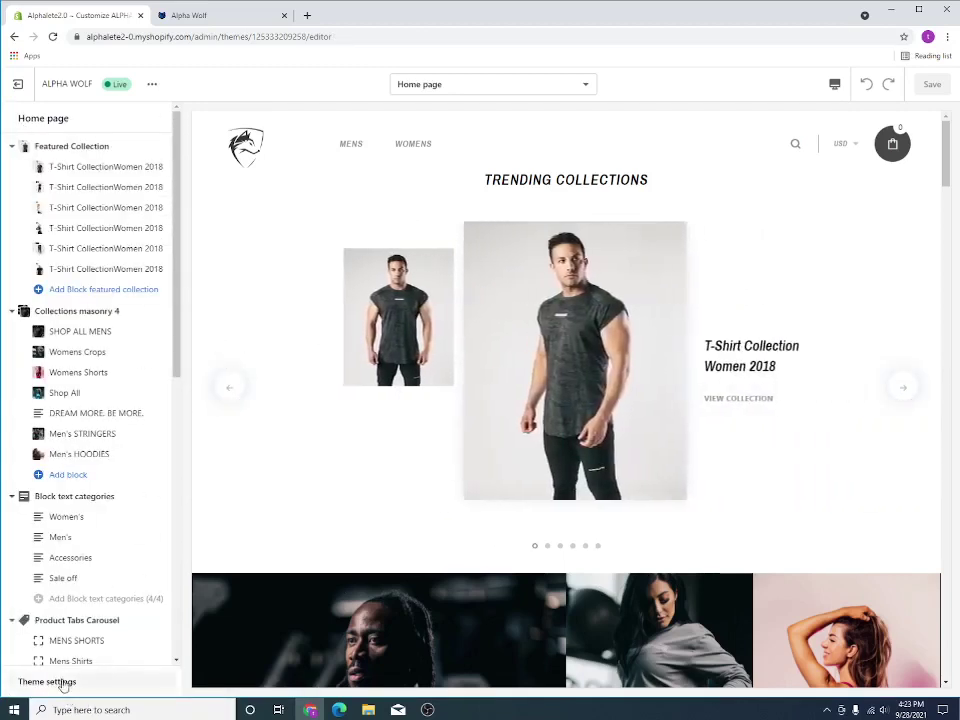
Reopen the Mega Menu theme settings and add "Womens" after MENS in the Mega Menu 1 items
left_click(62, 682)
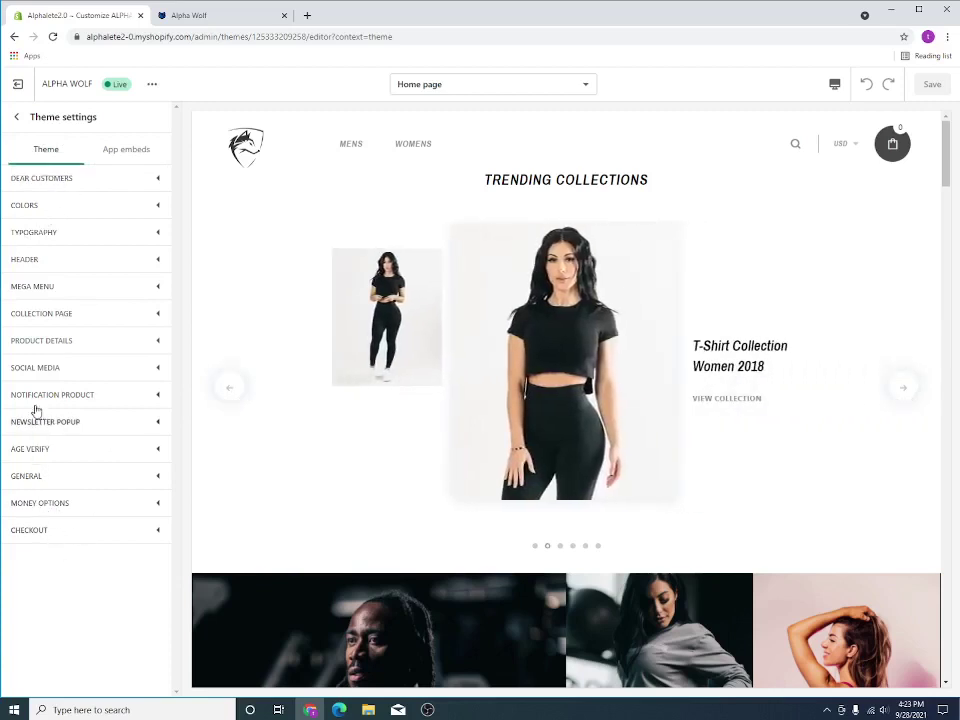
left_click(46, 289)
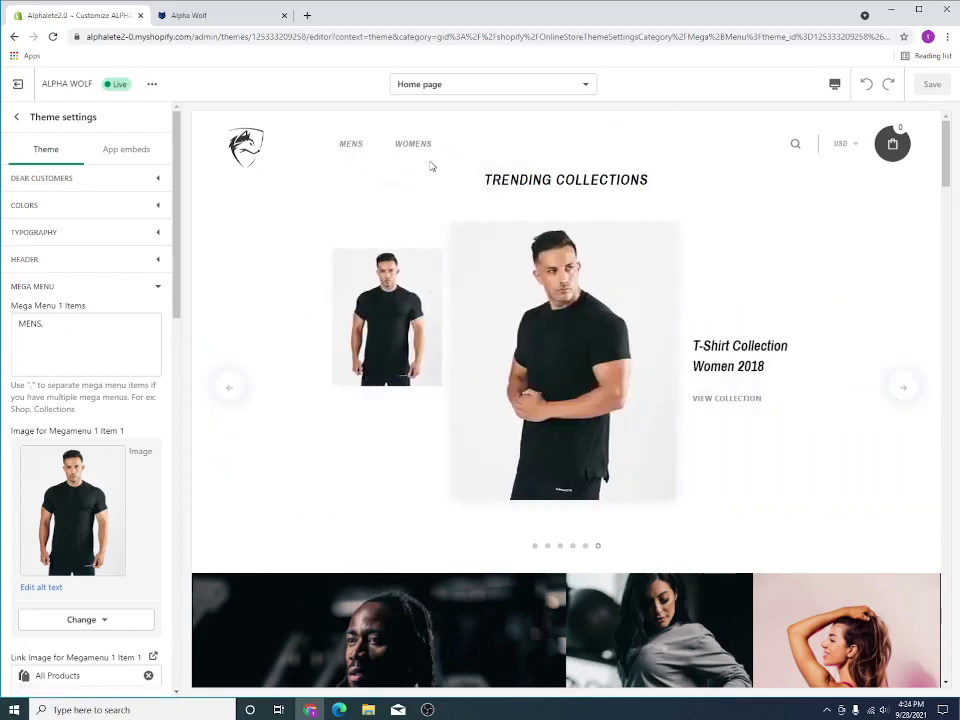
mouse_move(406, 151)
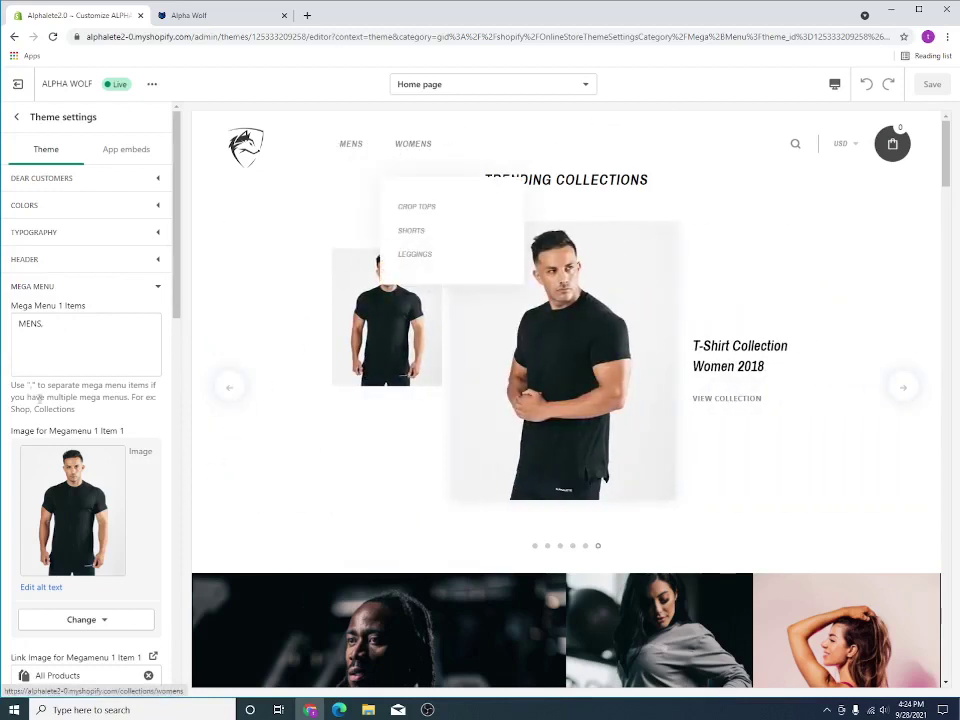
left_click(88, 333)
type("Womens")
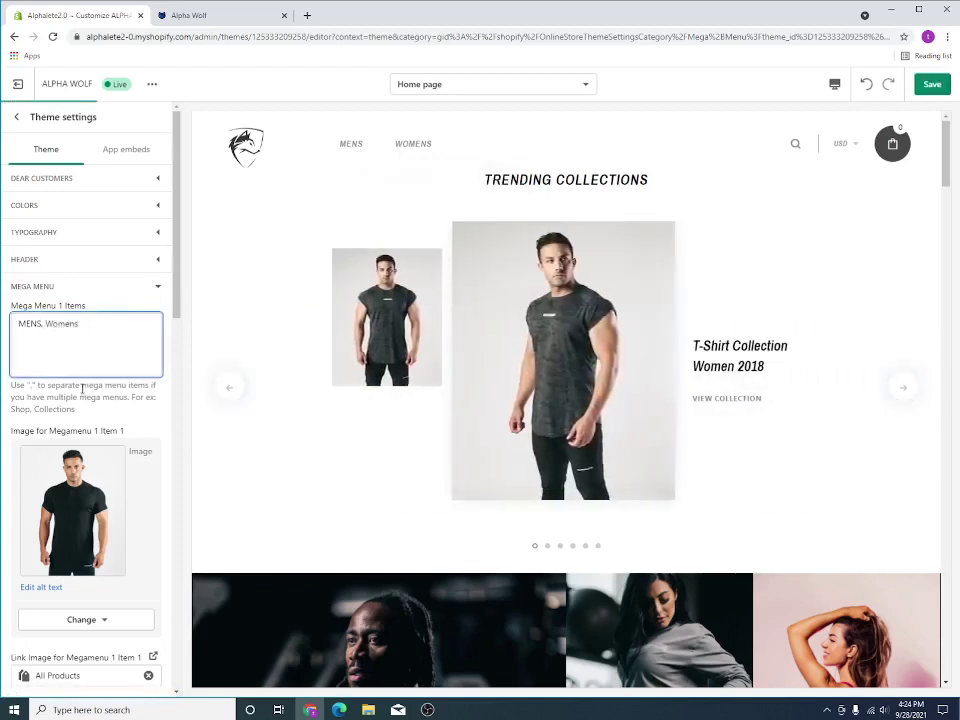
Compare the MENS and WOMENS dropdowns in the store preview with the Mega Menu 1 items and image settings
scroll(47, 489, "down", 2)
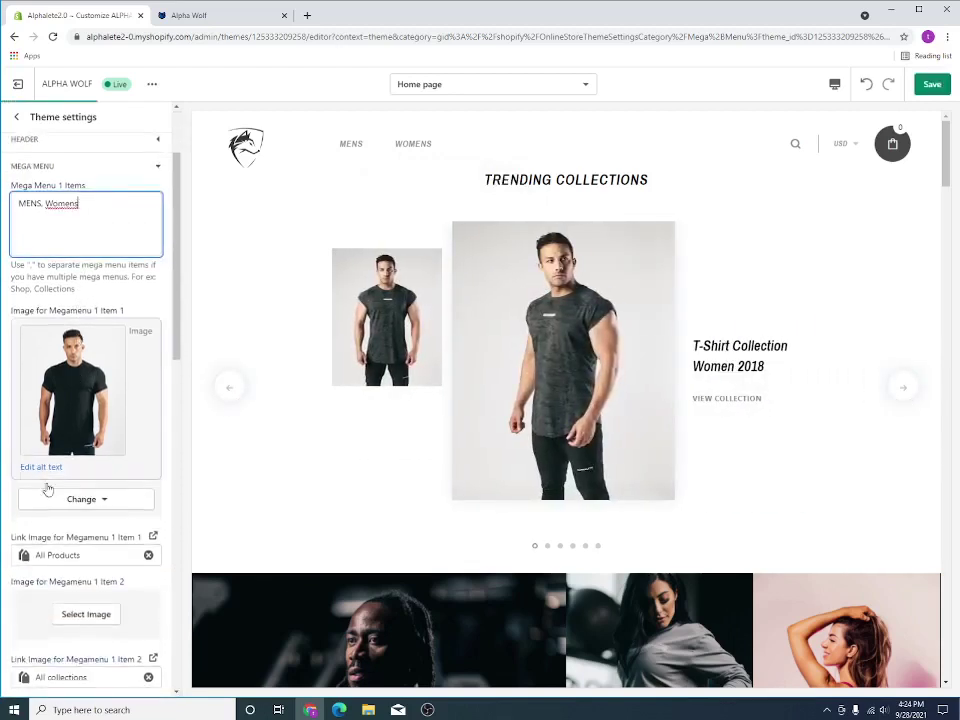
mouse_move(360, 148)
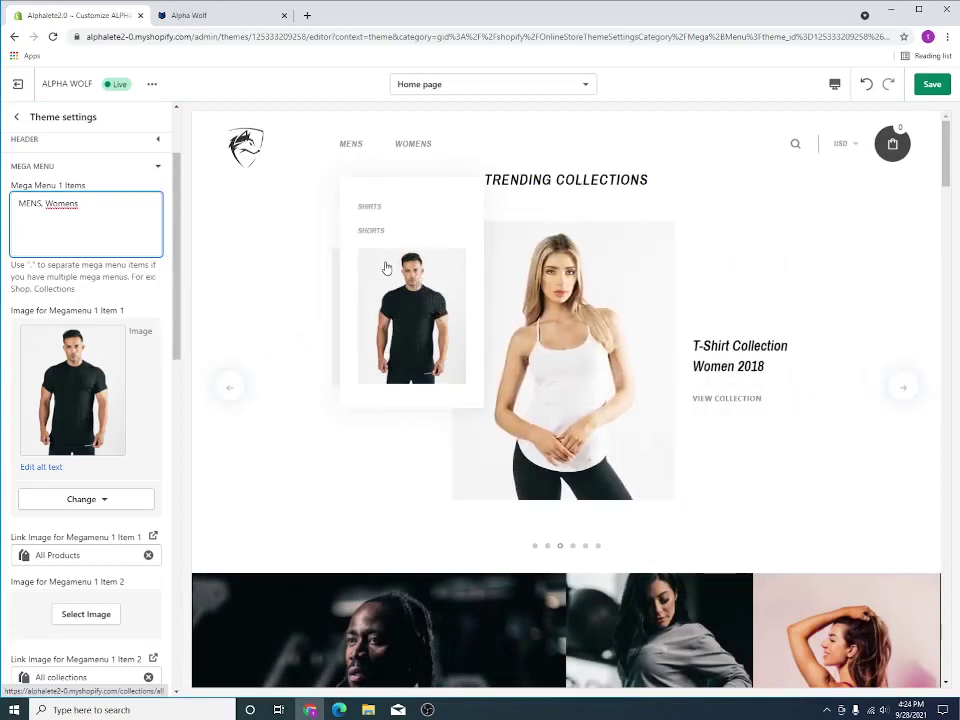
mouse_move(420, 143)
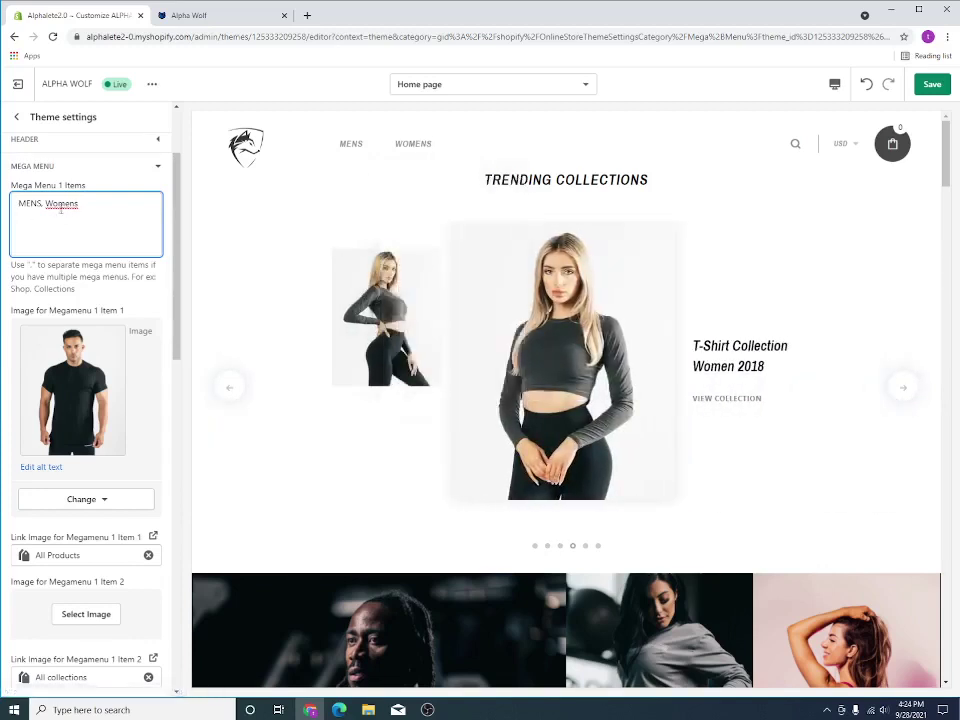
double_click(61, 205)
mouse_move(428, 147)
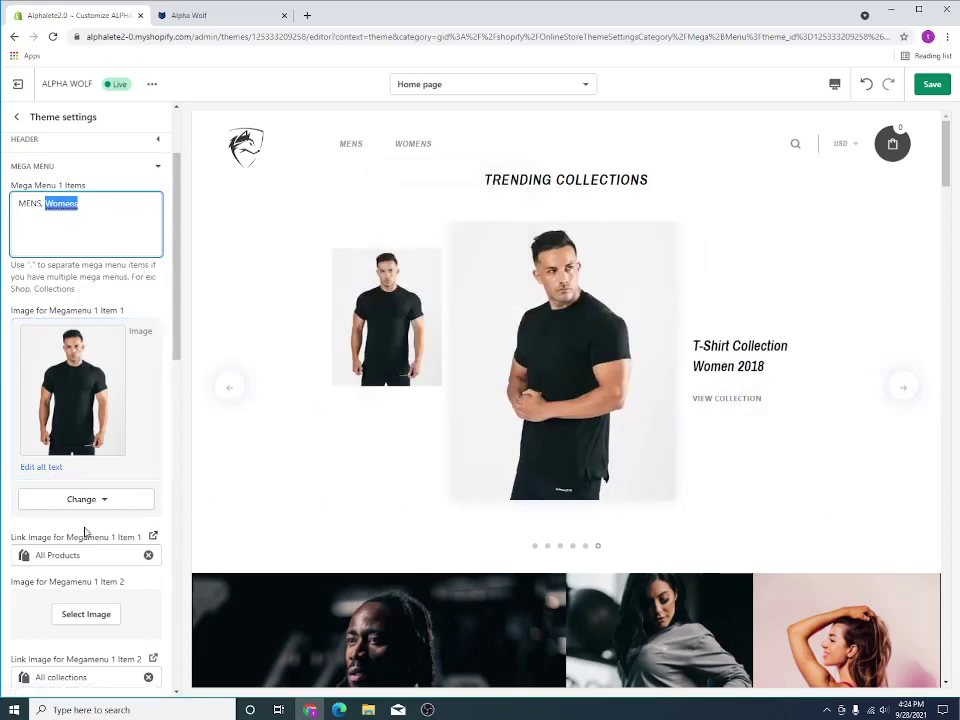
Look over the Mega Menu 1 item settings and remove the image for Megamenu 1 Item 1
scroll(85, 531, "down", 4)
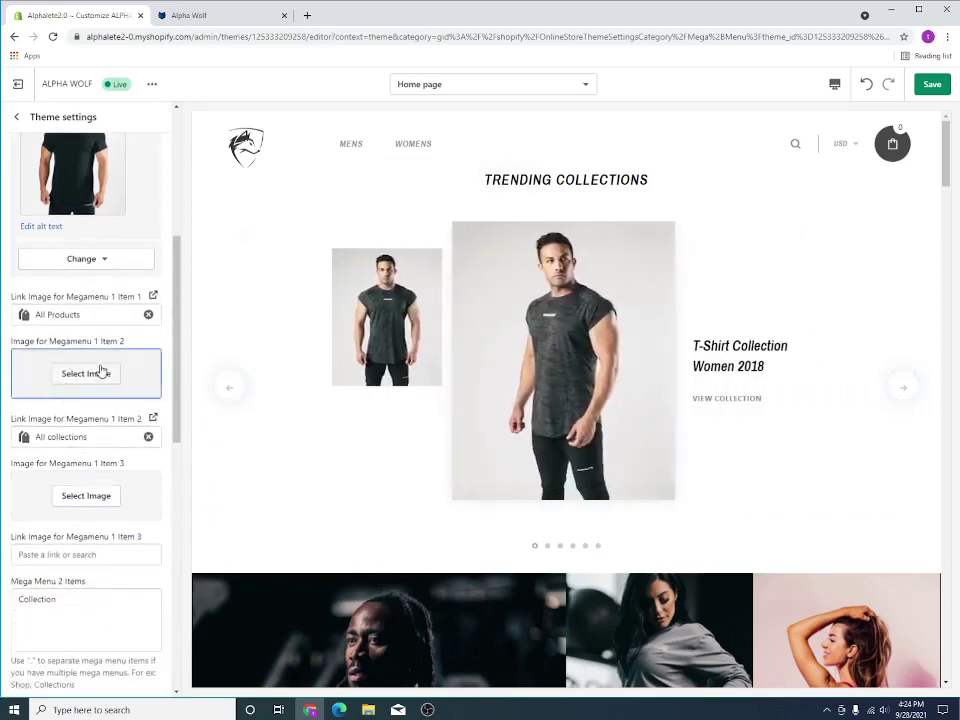
scroll(100, 372, "up", 4)
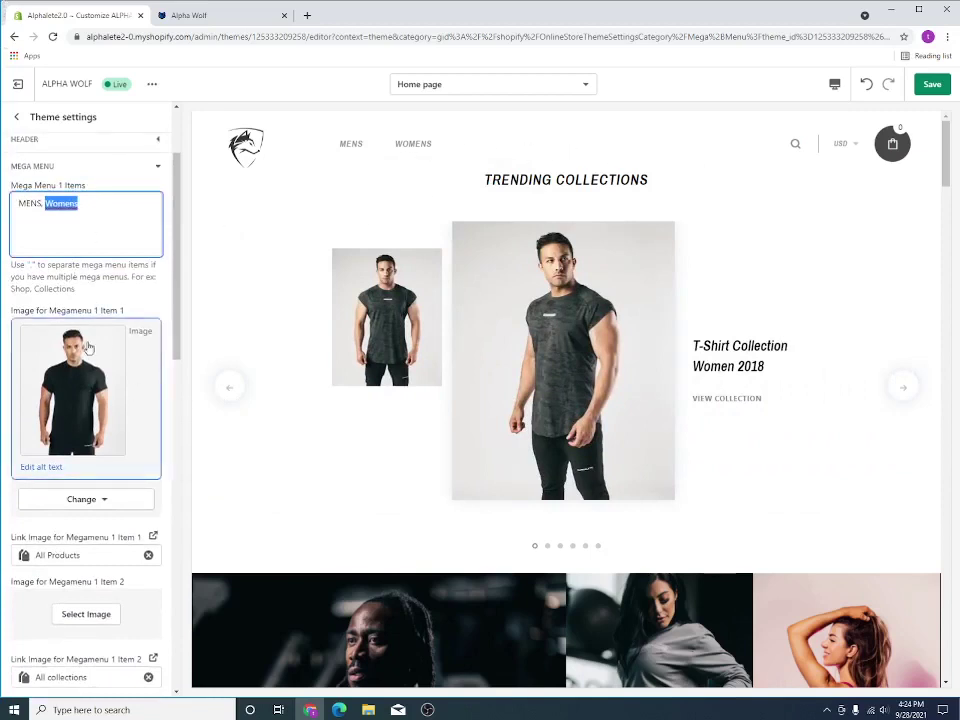
left_click(23, 199)
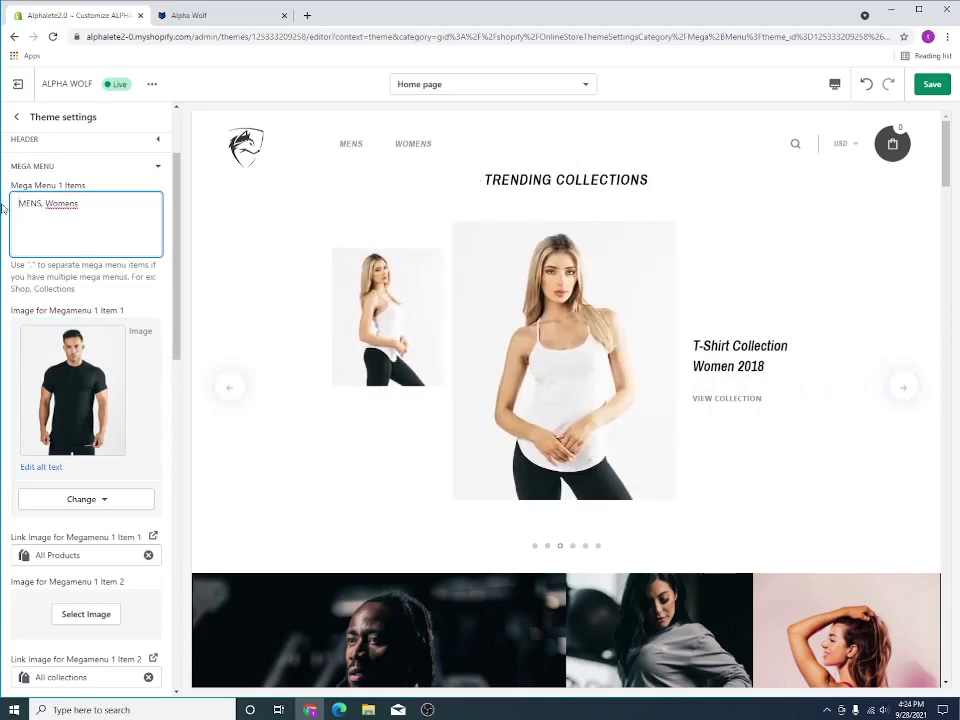
left_click_drag(15, 203, 137, 207)
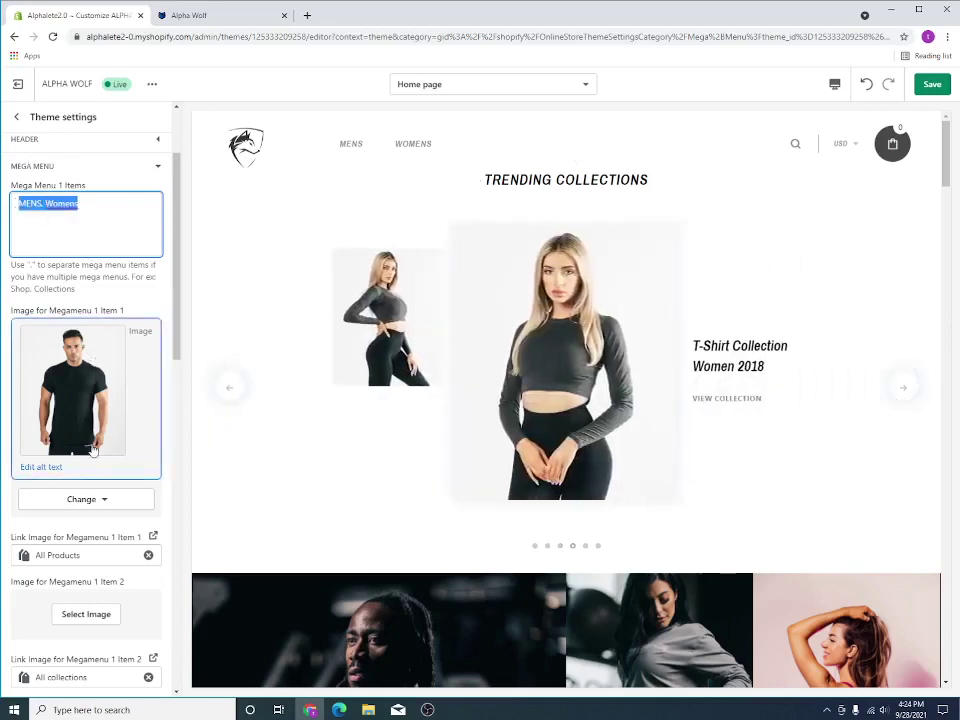
left_click(82, 503)
left_click(86, 555)
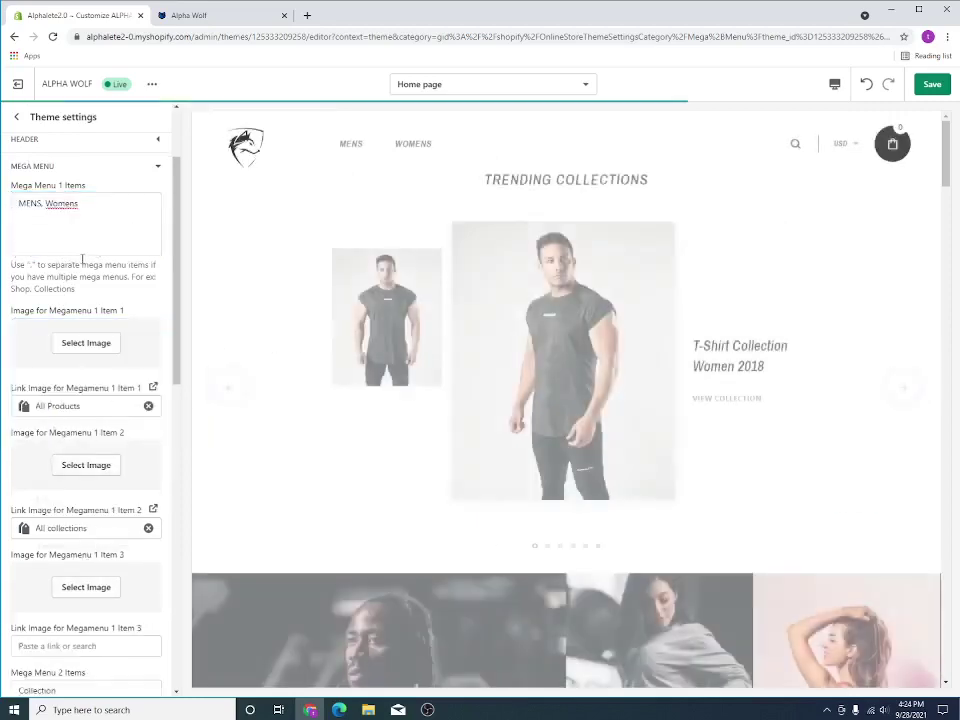
Replace the Mega Menu 1 items with the single entry "Mens" and check the MENS dropdown in the preview
key("BackSpace")
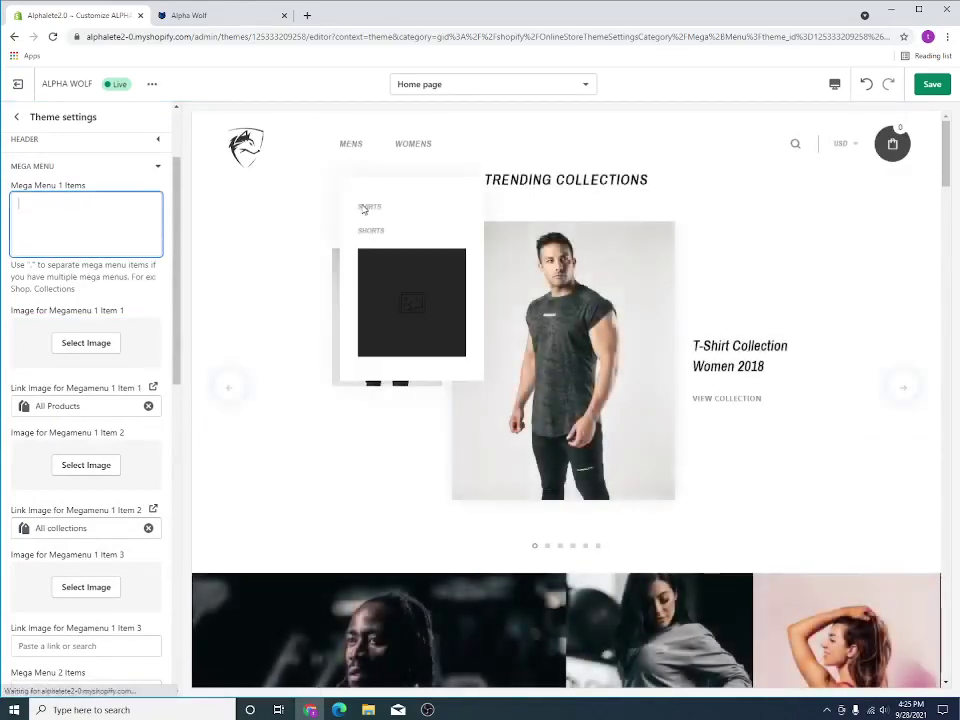
left_click(366, 208)
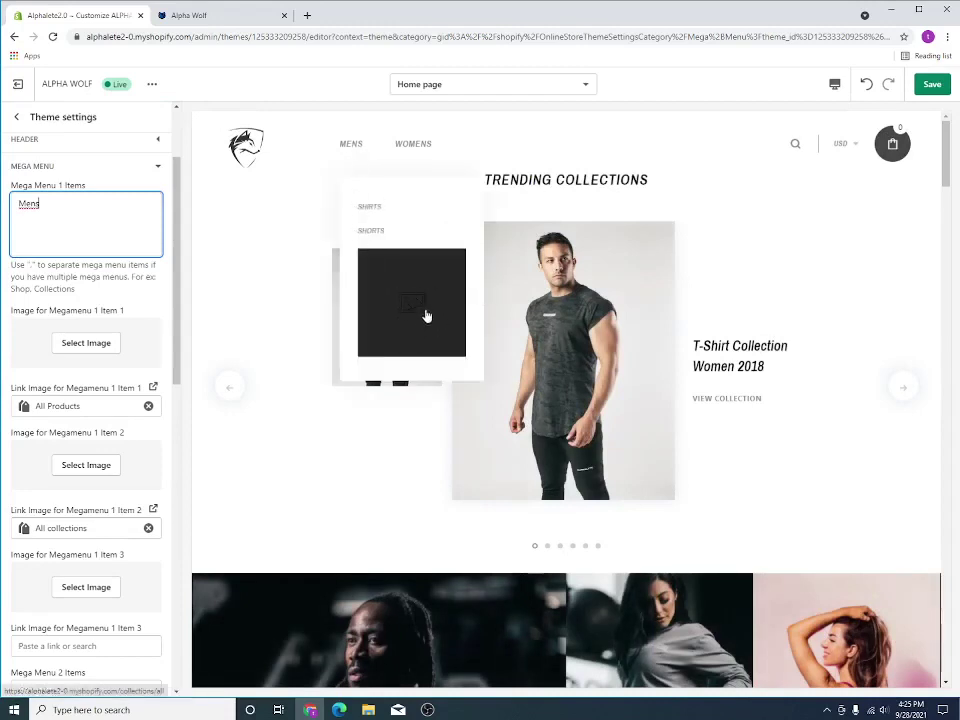
double_click(17, 268)
Set the image for Megamenu 1 Item 1 to the library's first photo, the man in a black T-shirt, and preview the dropdown
left_click_drag(25, 320, 88, 358)
left_click(87, 351)
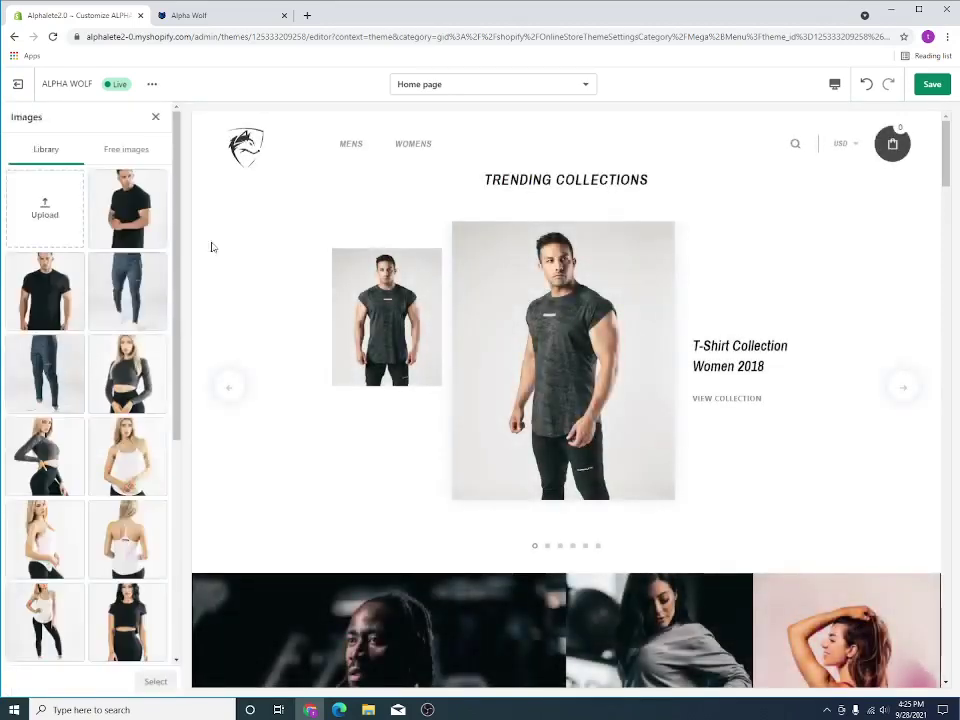
mouse_move(364, 157)
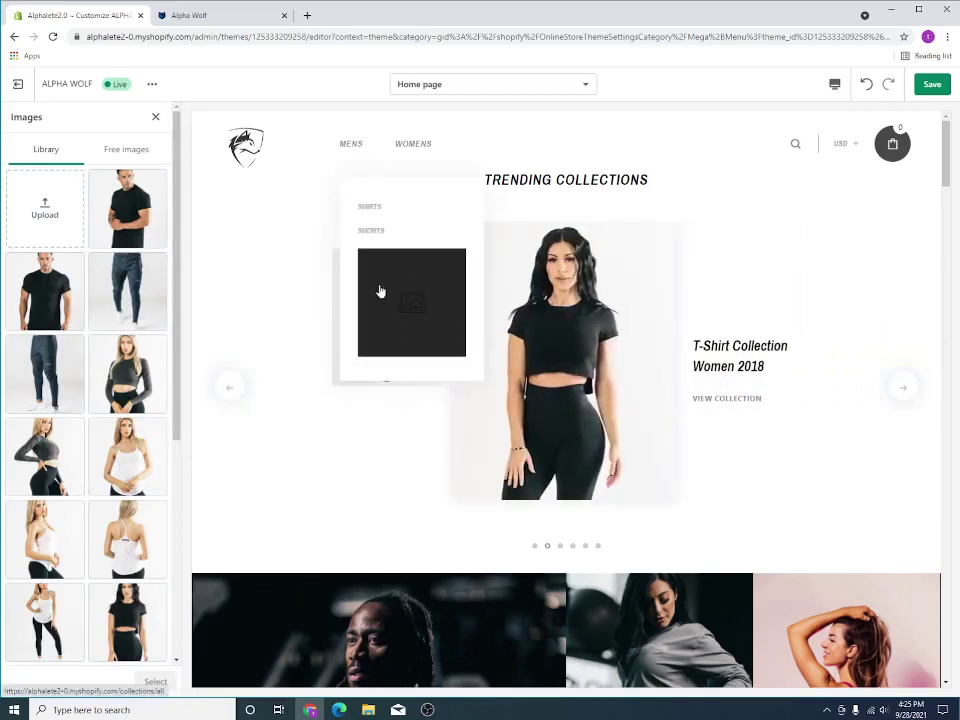
left_click(127, 208)
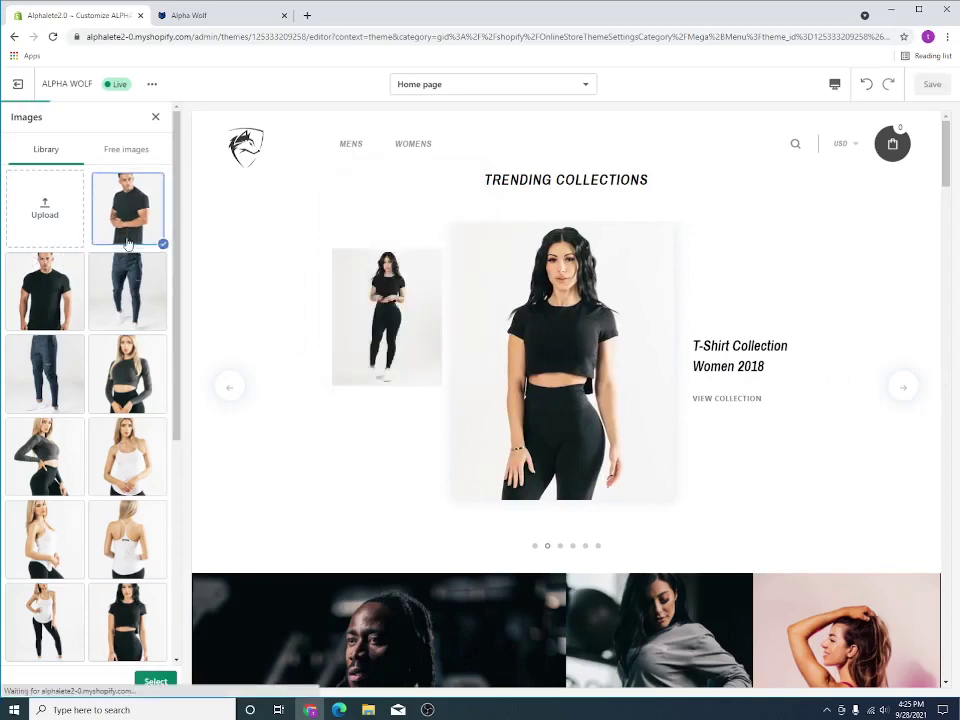
left_click(157, 681)
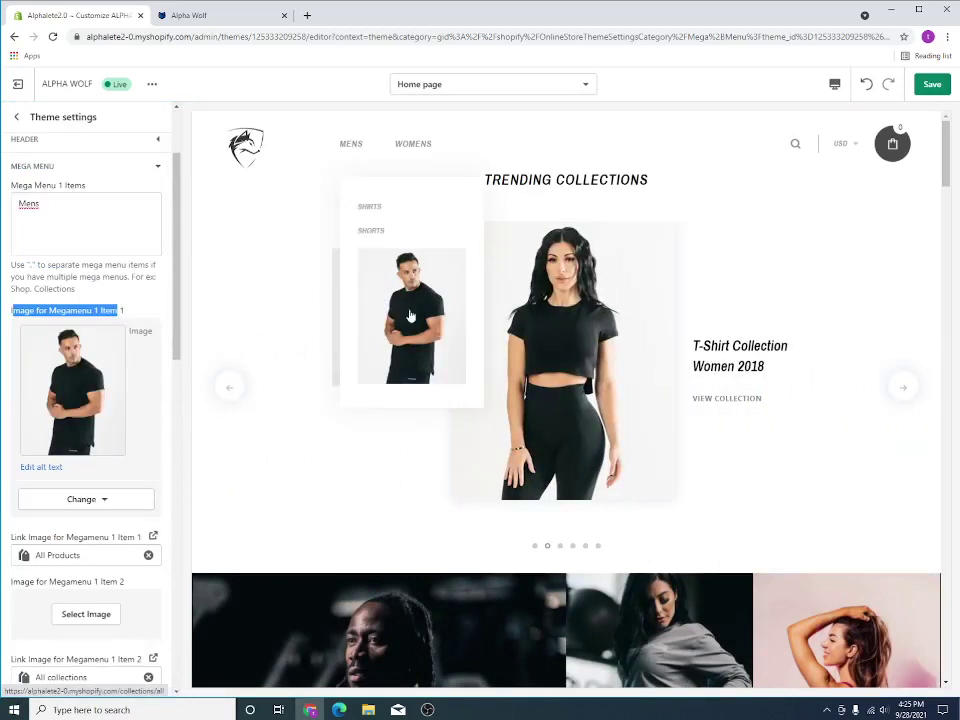
mouse_move(406, 148)
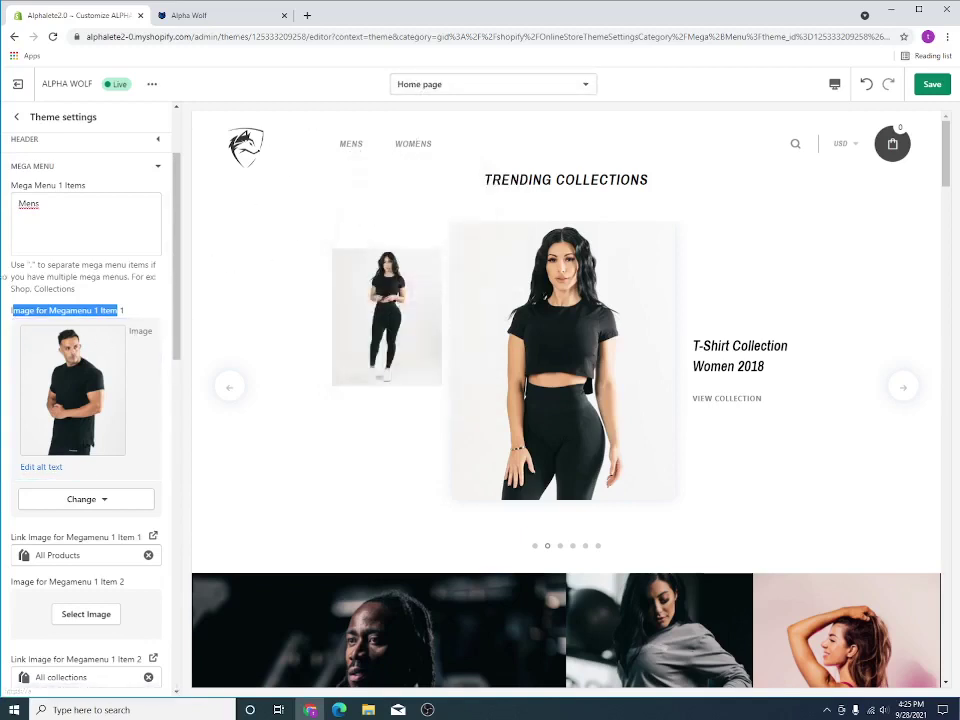
Clear the image link for Megamenu 1 Item 1 and bring up the link choices for it
scroll(51, 456, "down", 2)
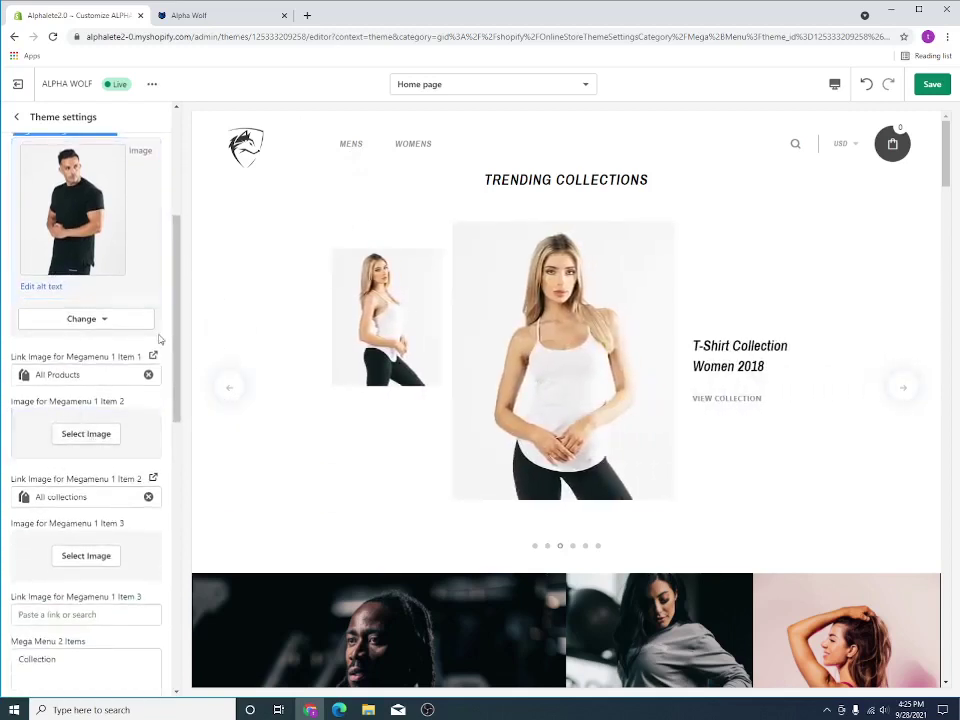
scroll(119, 383, "up", 1)
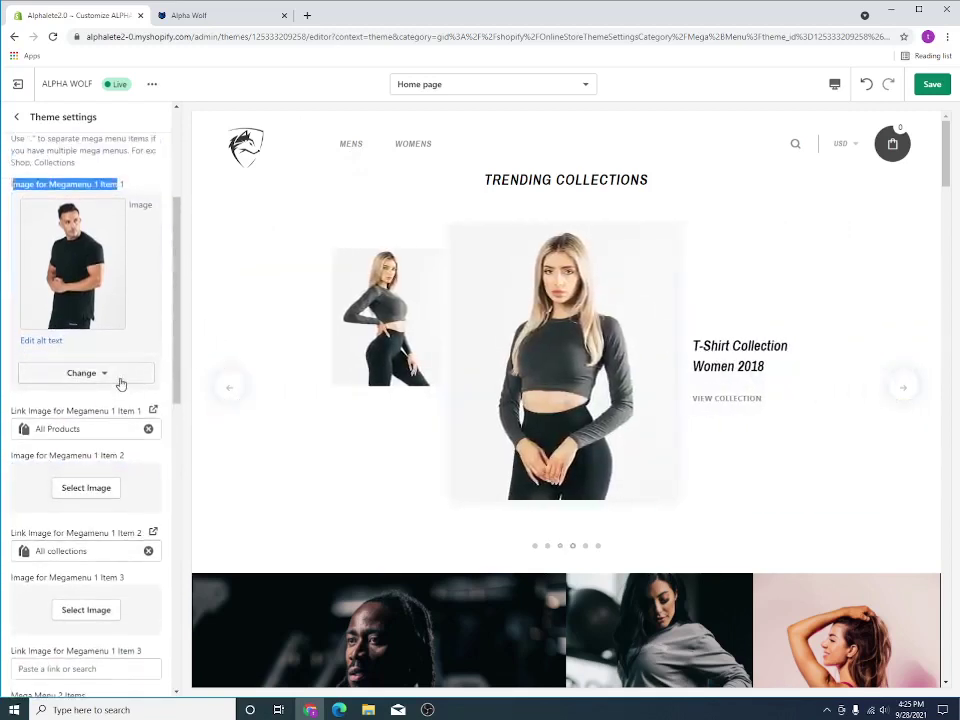
scroll(119, 383, "up", 1)
left_click_drag(29, 480, 75, 478)
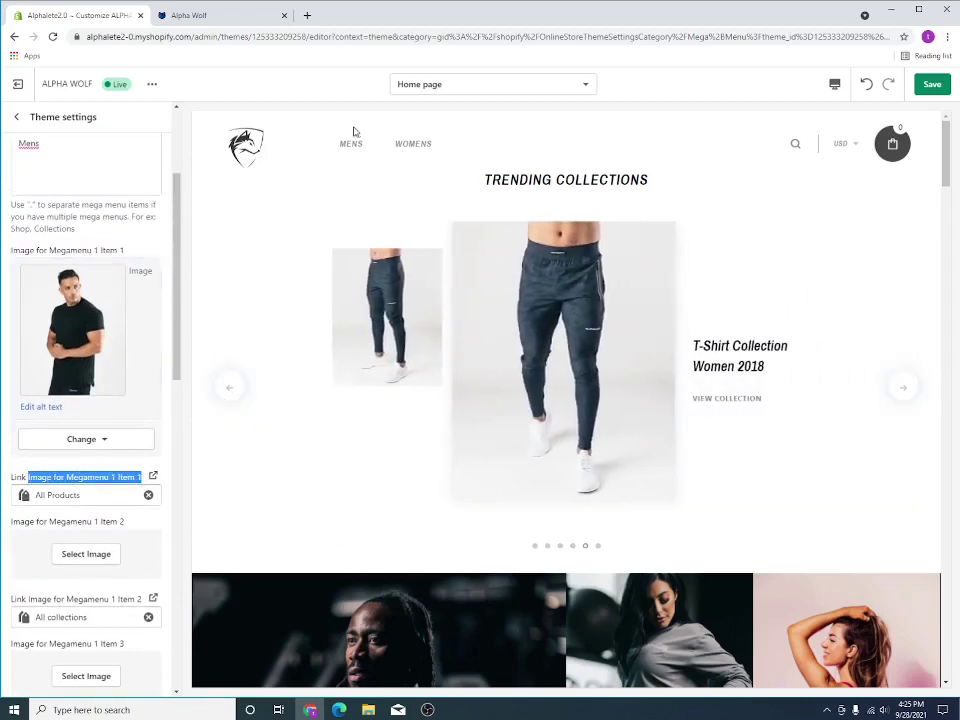
left_click(148, 495)
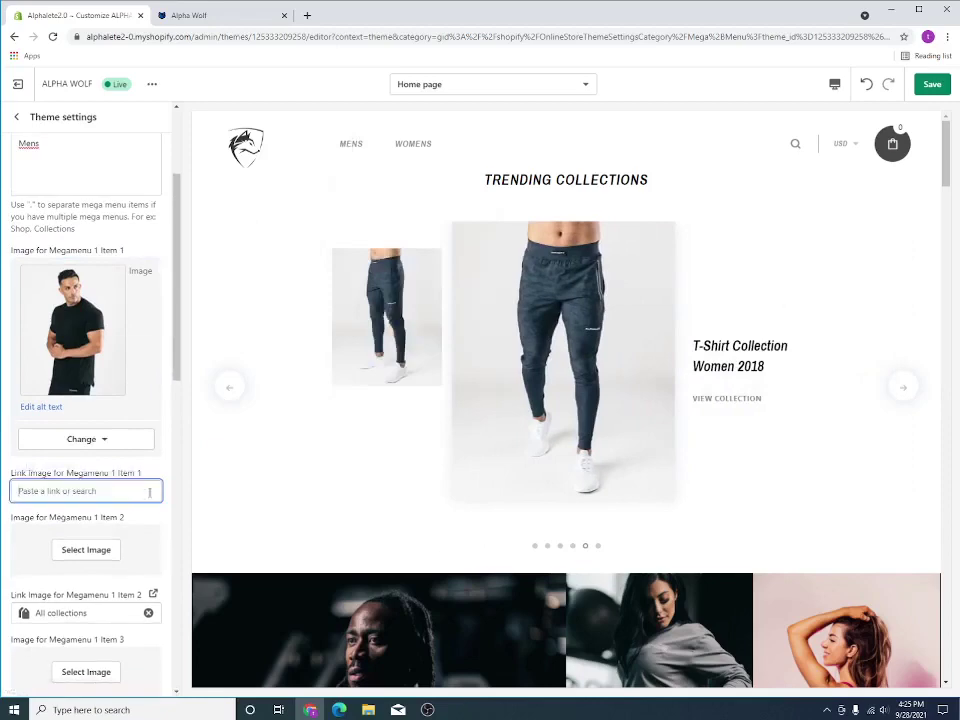
left_click(67, 491)
mouse_move(366, 165)
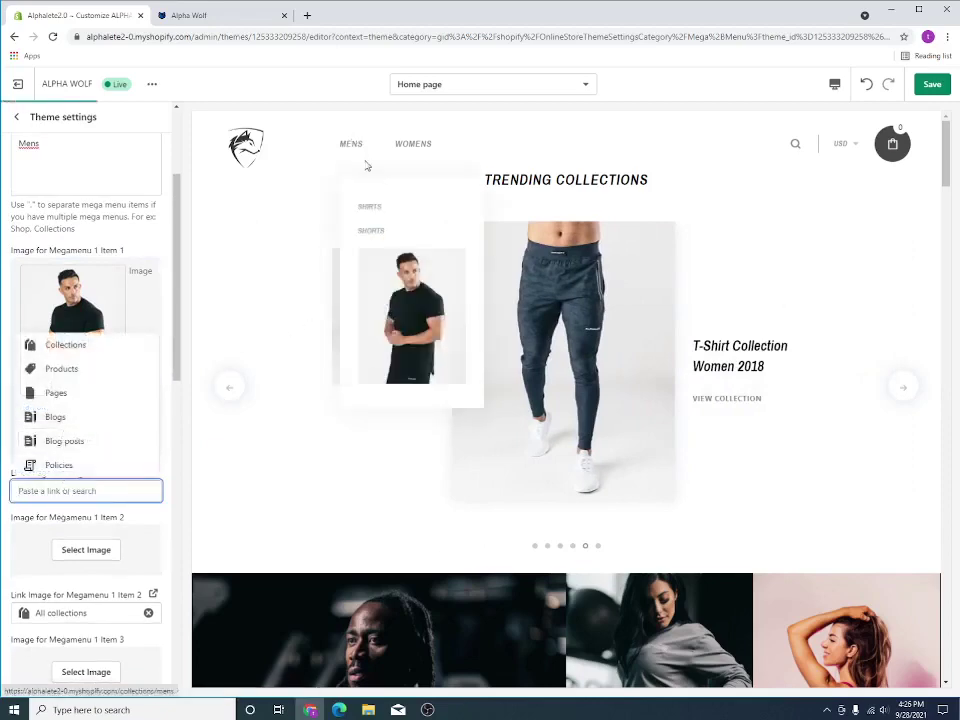
left_click(420, 288)
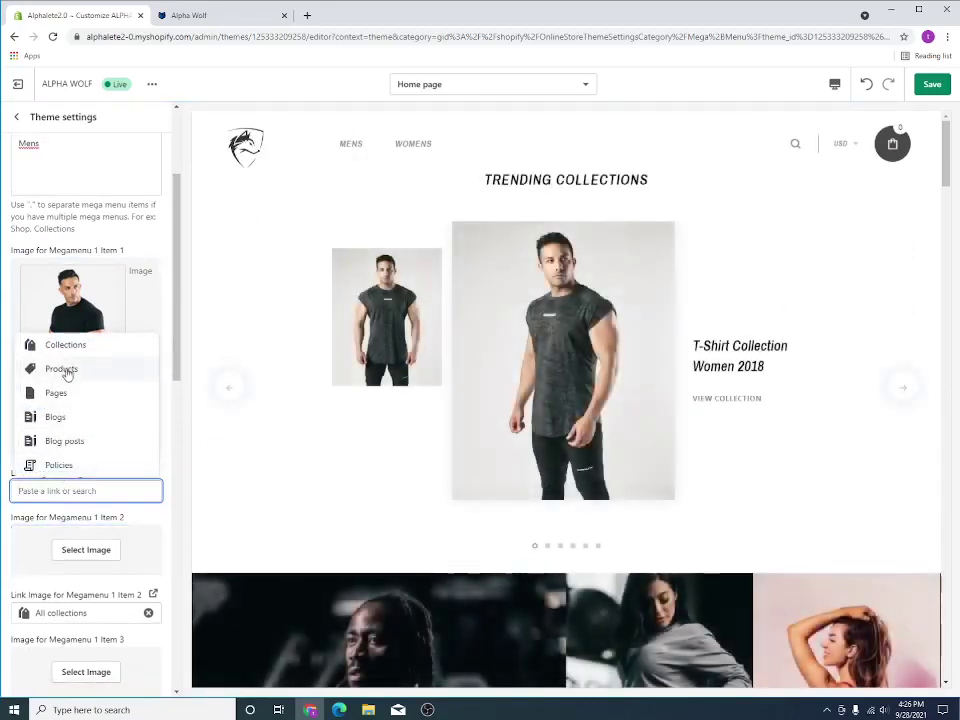
Browse the store's products as possible link targets for the Megamenu 1 Item 1 image and return to the link types
left_click(66, 371)
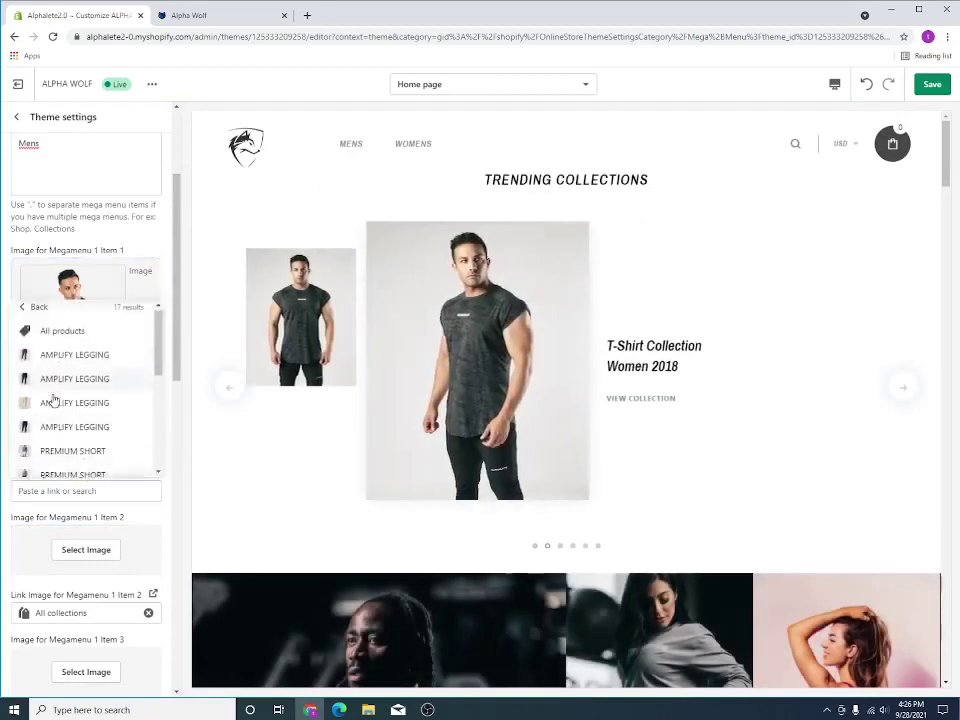
scroll(60, 430, "down", 3)
scroll(70, 435, "down", 1)
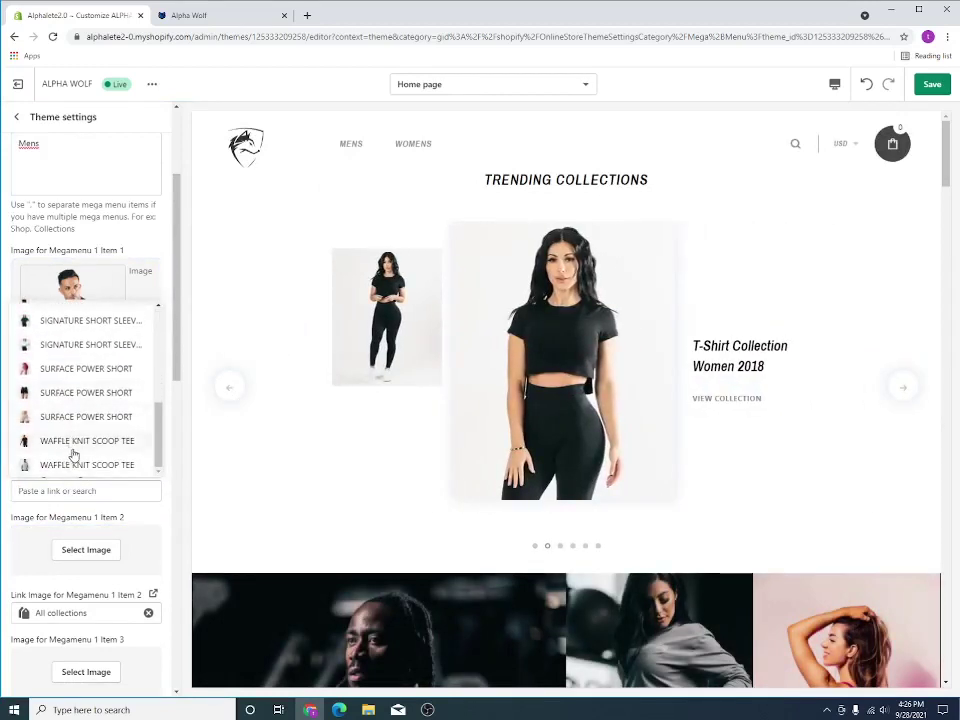
scroll(71, 450, "up", 5)
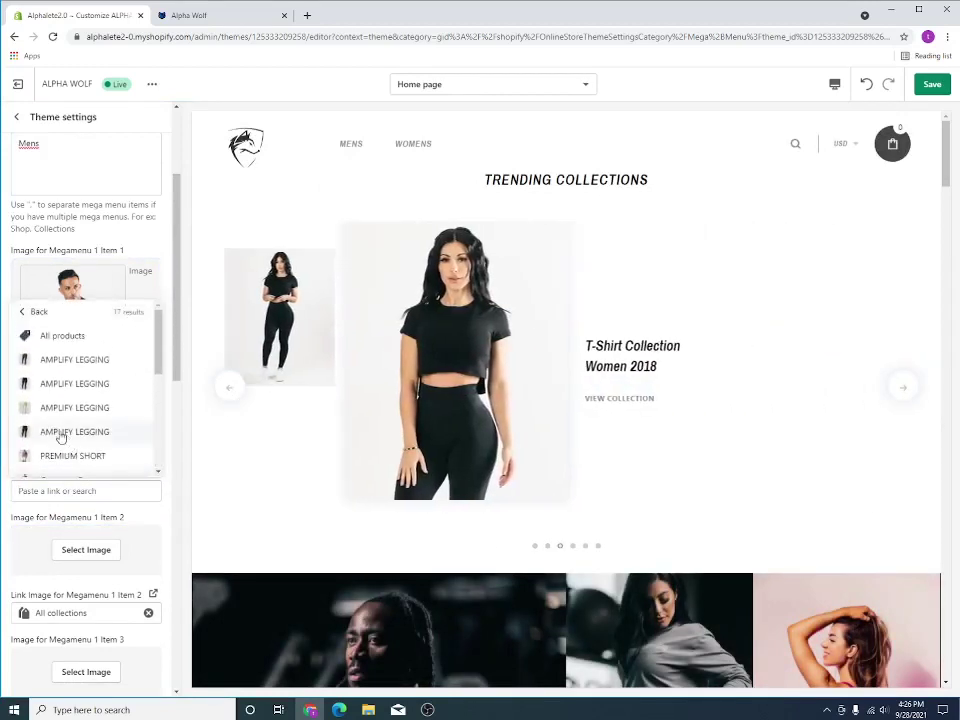
left_click(21, 313)
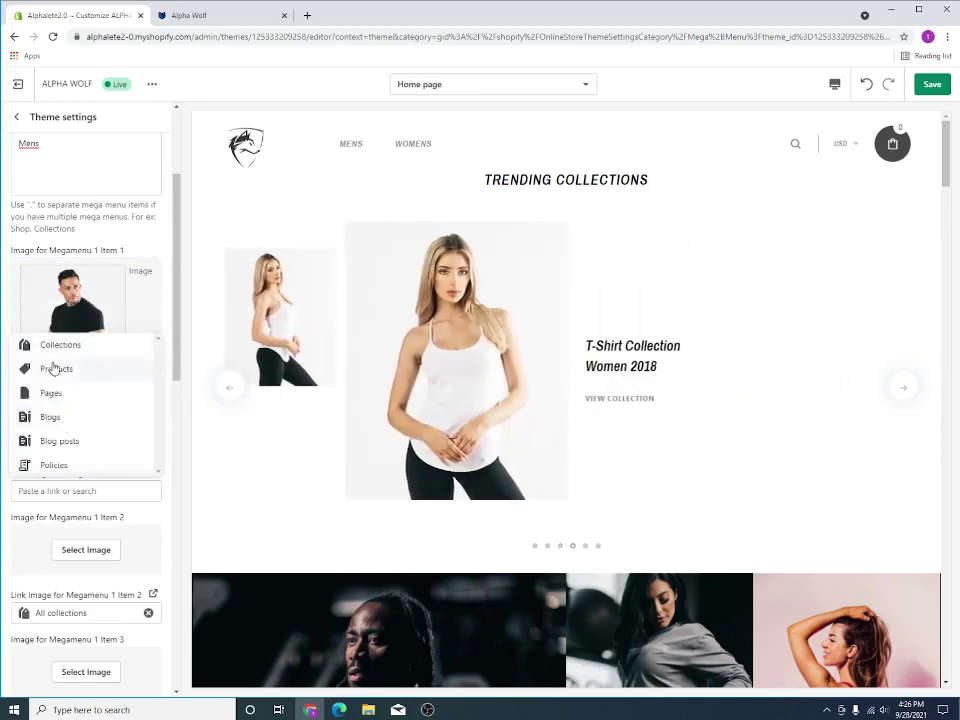
Link the Megamenu 1 Item 1 image to the MENS SHIRTS collection and save the theme settings
left_click(58, 348)
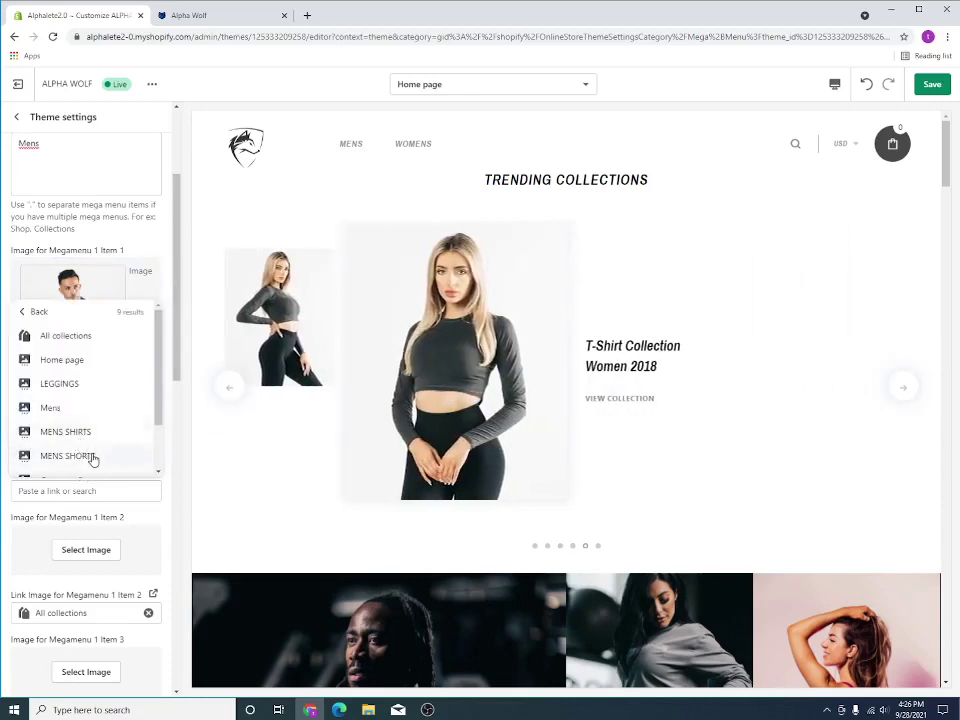
scroll(92, 457, "down", 1)
left_click(70, 369)
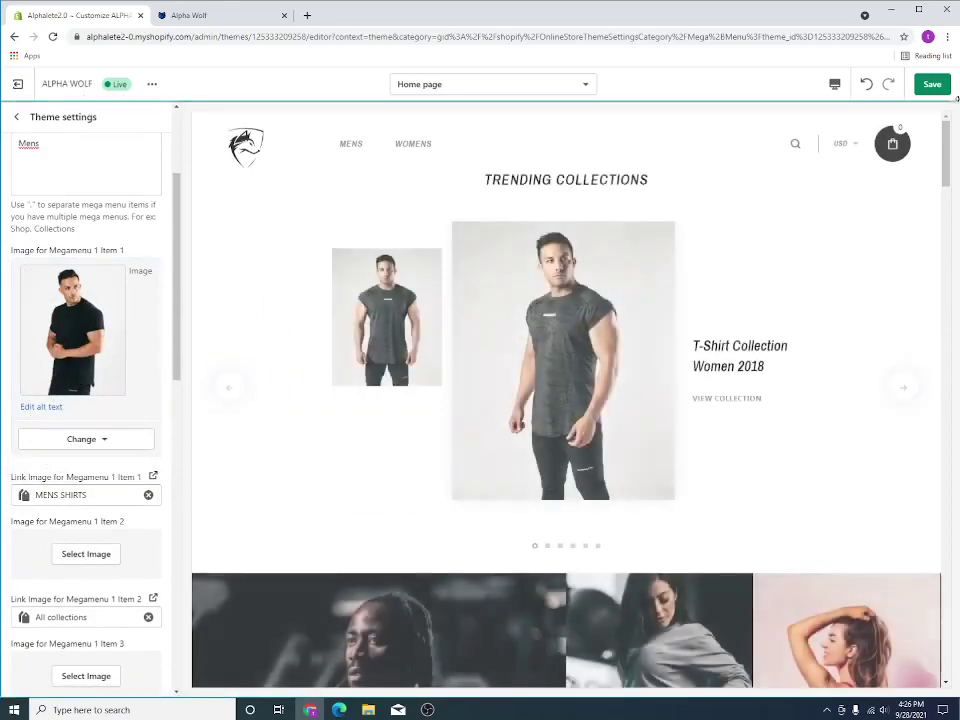
left_click(924, 88)
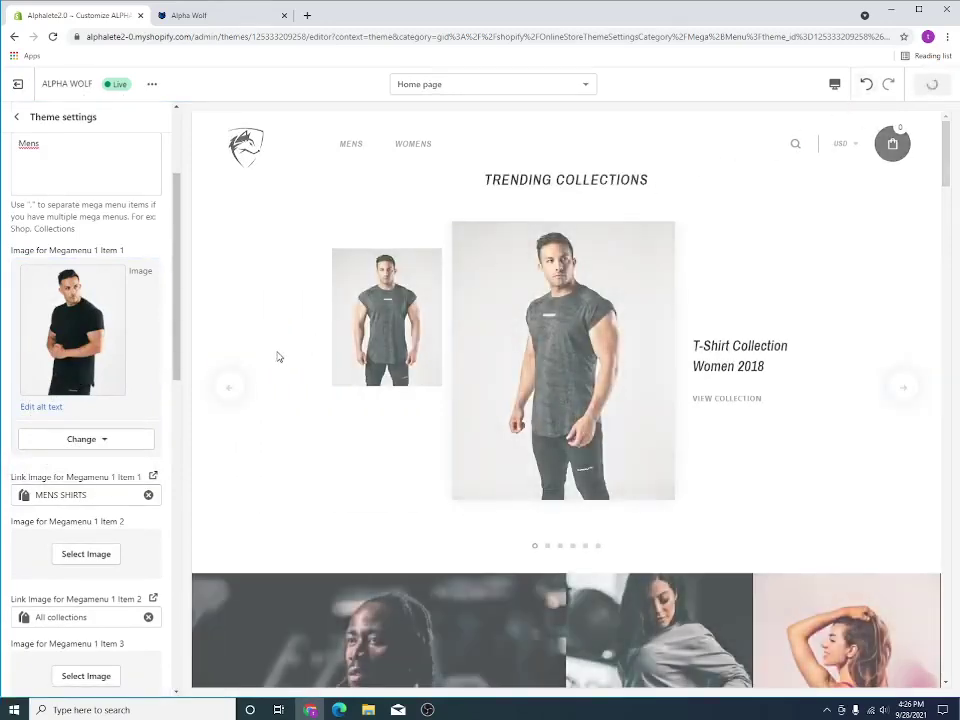
Review the Mens entry, its image and its image link in the Mega Menu settings against the MENS item in the preview
scroll(64, 368, "down", 4)
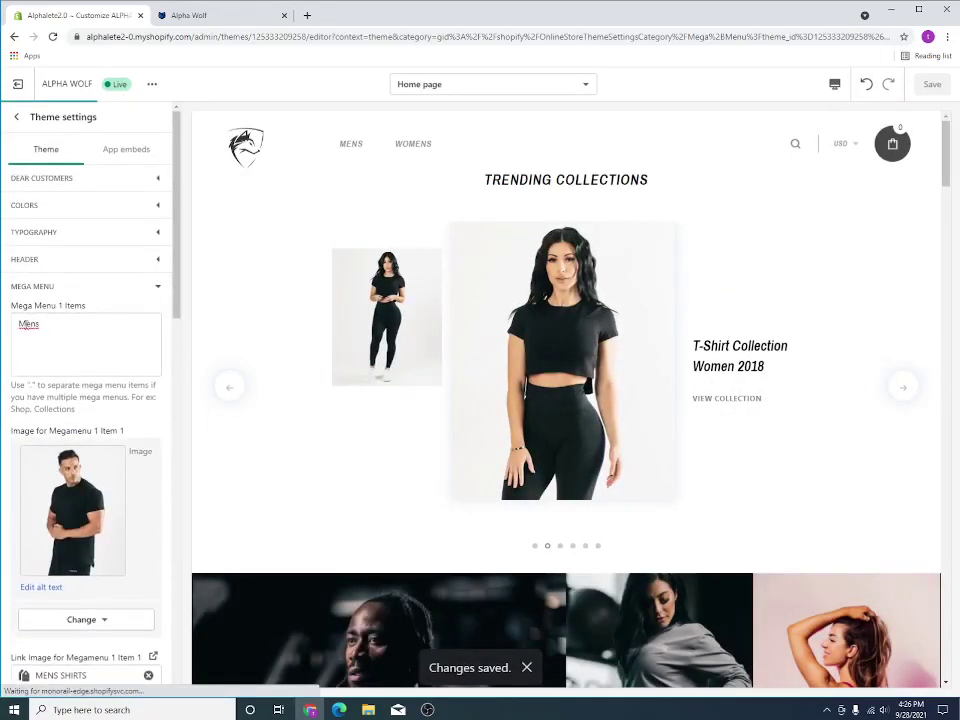
double_click(27, 323)
scroll(80, 460, "down", 1)
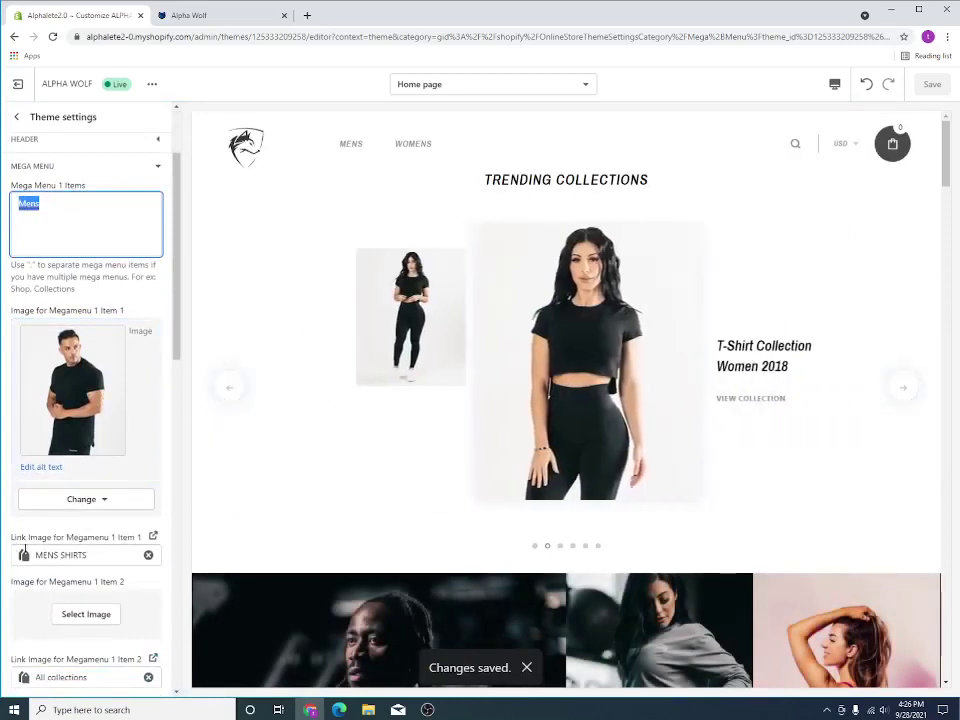
left_click(62, 208)
double_click(54, 205)
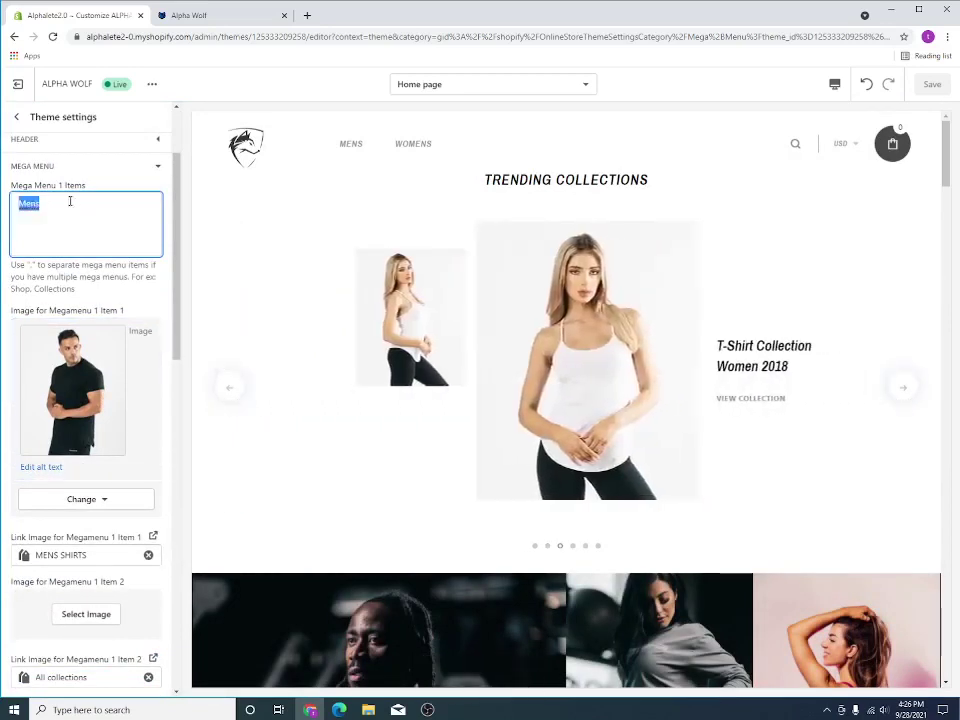
mouse_move(348, 148)
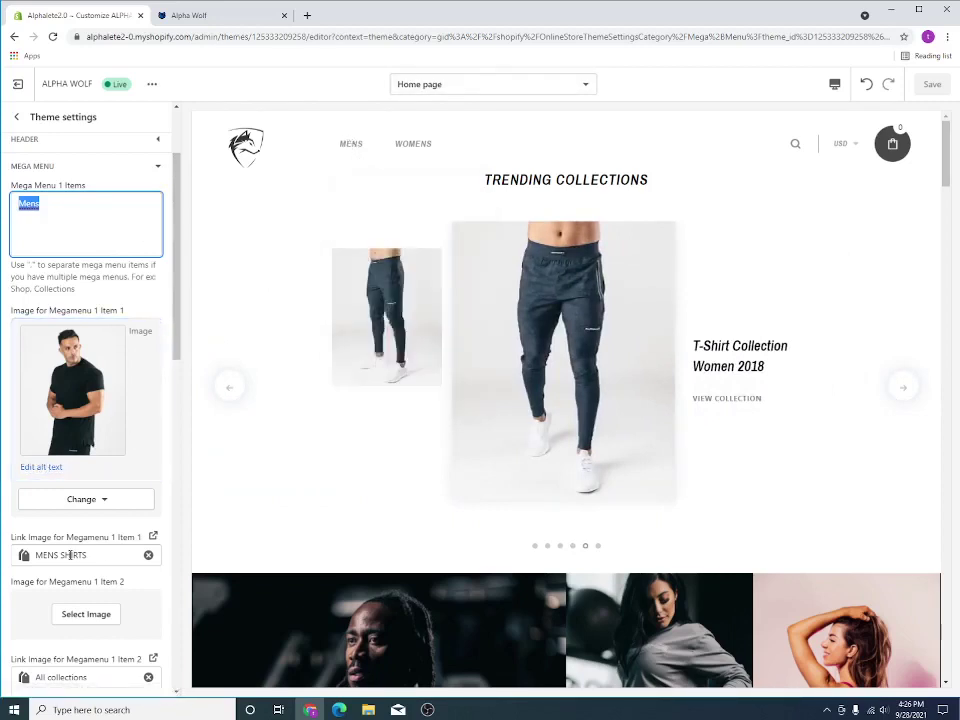
scroll(71, 548, "down", 2)
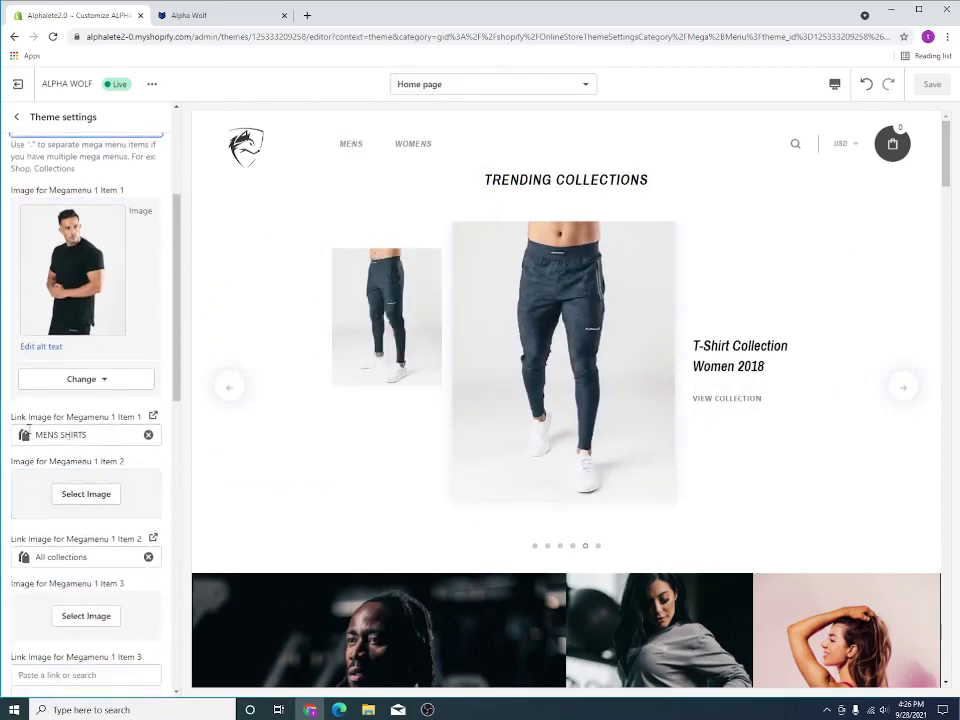
left_click_drag(43, 418, 113, 411)
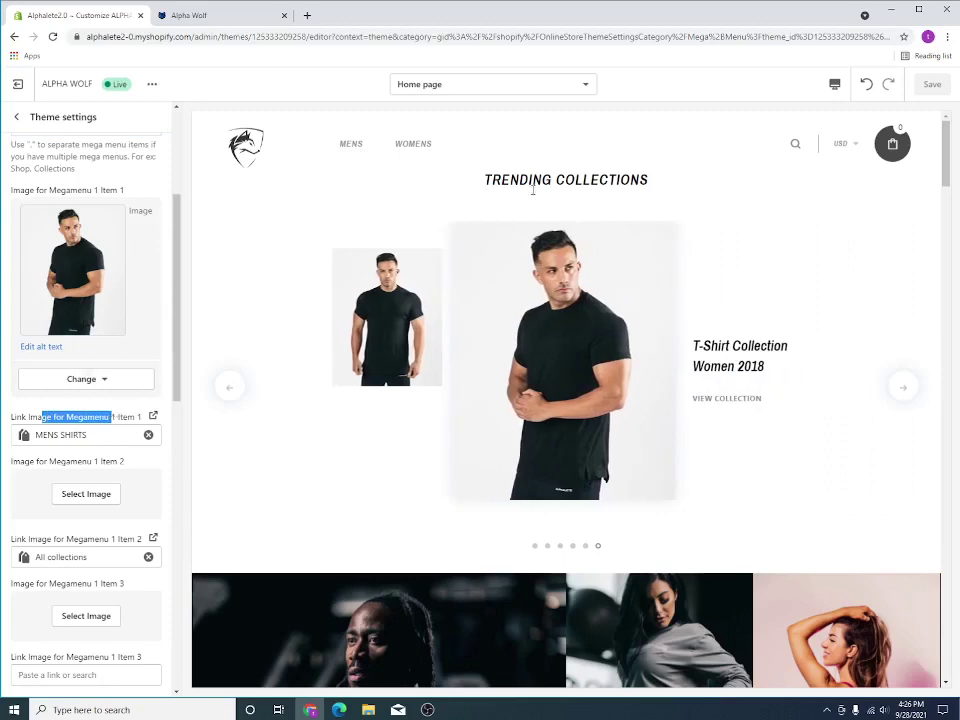
Test the image link in the preview's MENS dropdown, return to the home page and follow the image link again
mouse_move(350, 144)
left_click(392, 272)
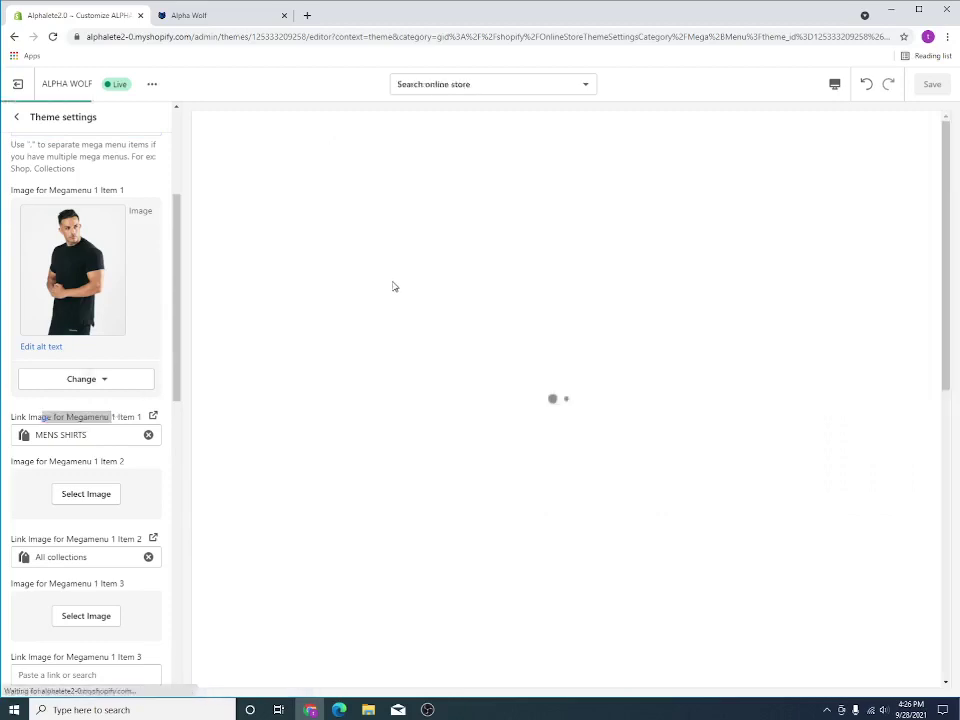
left_click(230, 142)
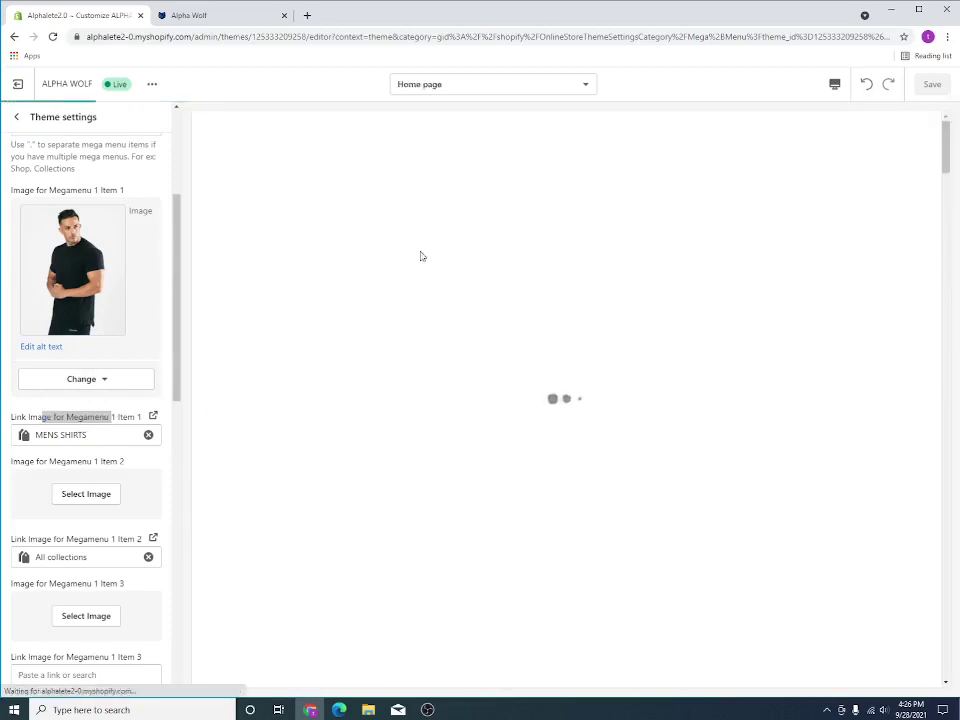
mouse_move(351, 149)
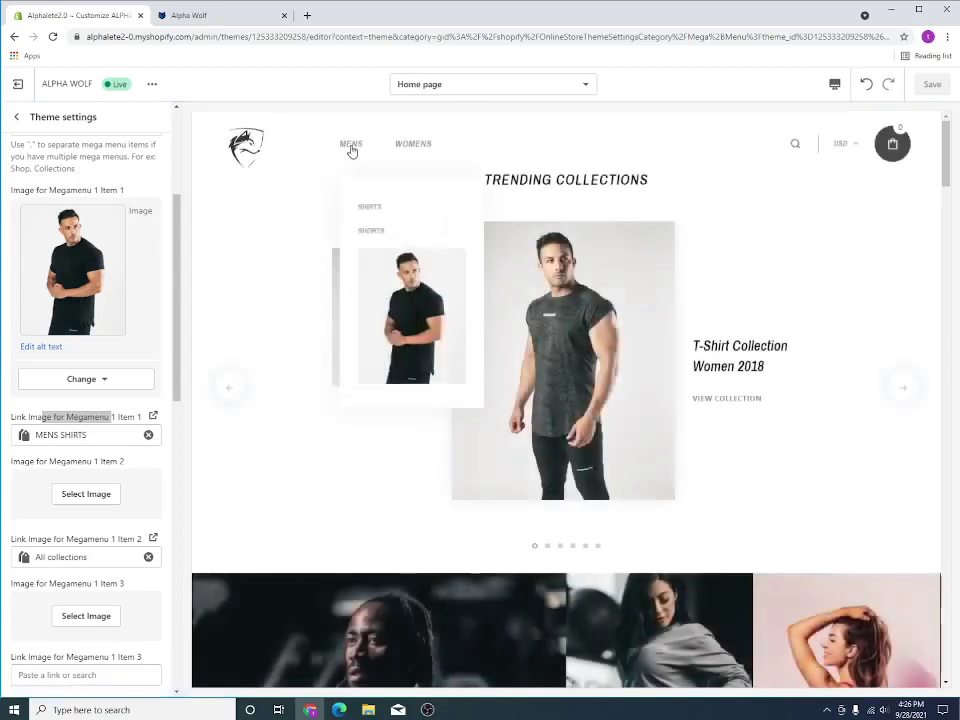
left_click(413, 327)
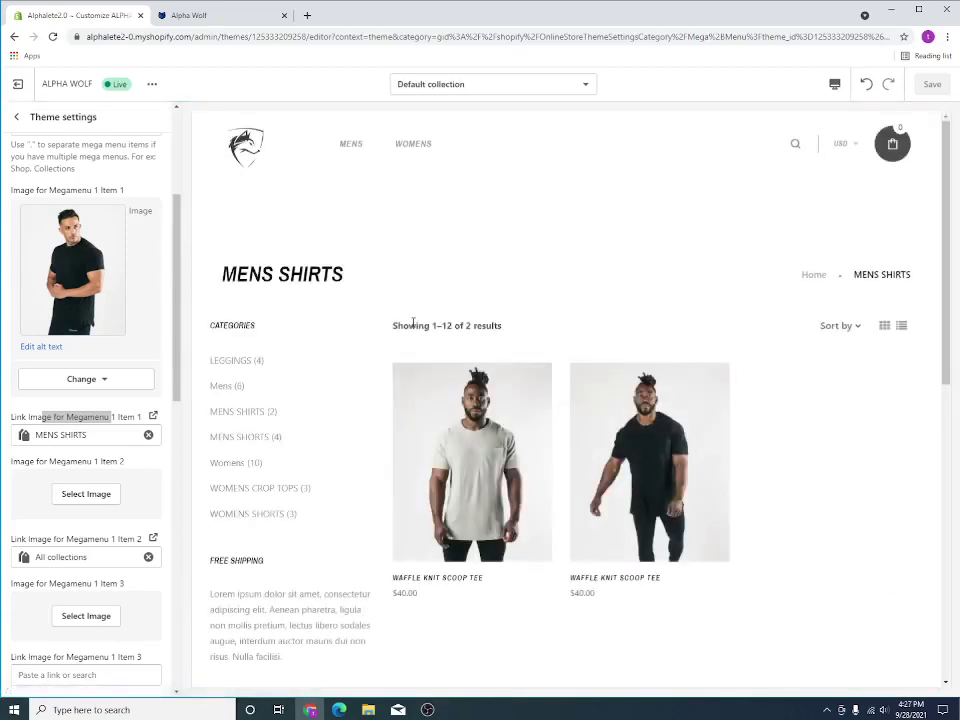
Check the collection page opened in the preview against the Megamenu 1 Item 1 image link and review the Mega Menu settings
left_click_drag(248, 274, 366, 280)
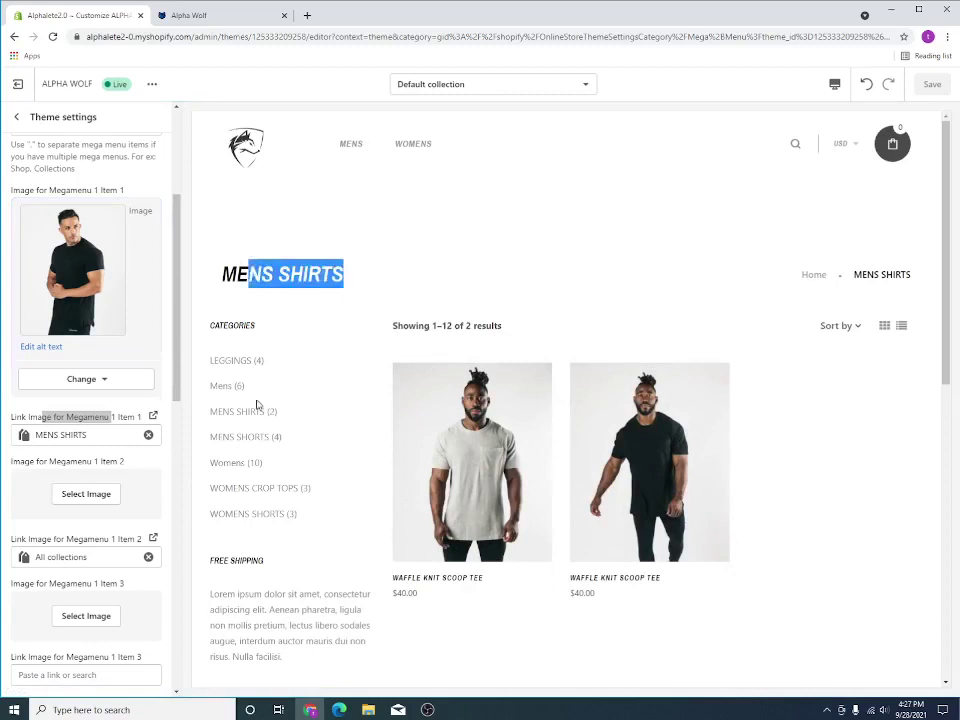
left_click(102, 436)
left_click(353, 398)
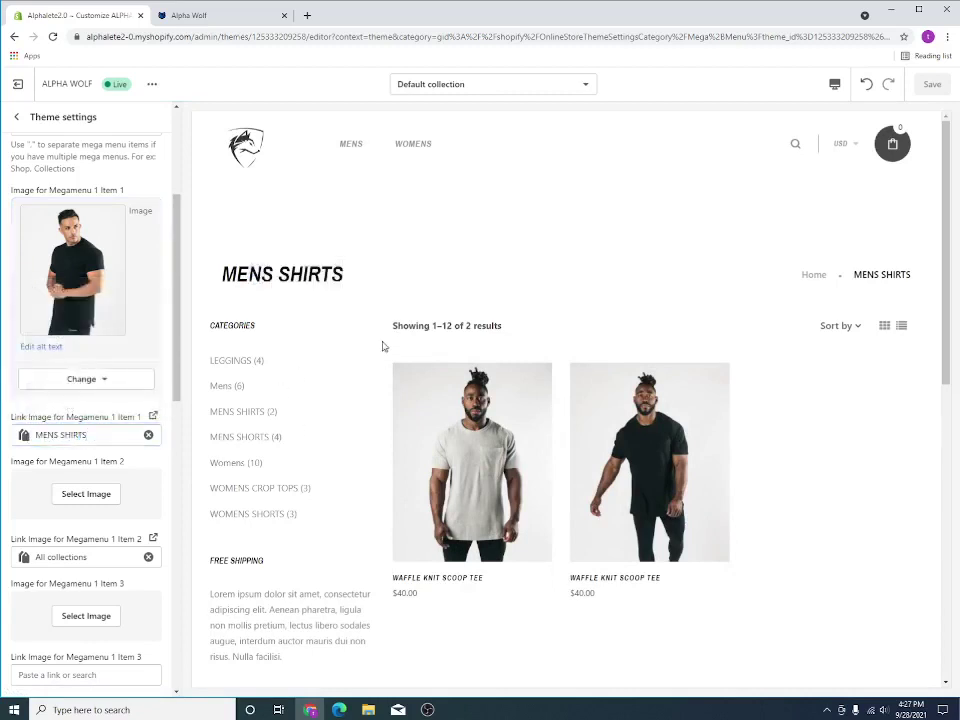
scroll(412, 467, "down", 3)
scroll(407, 465, "up", 3)
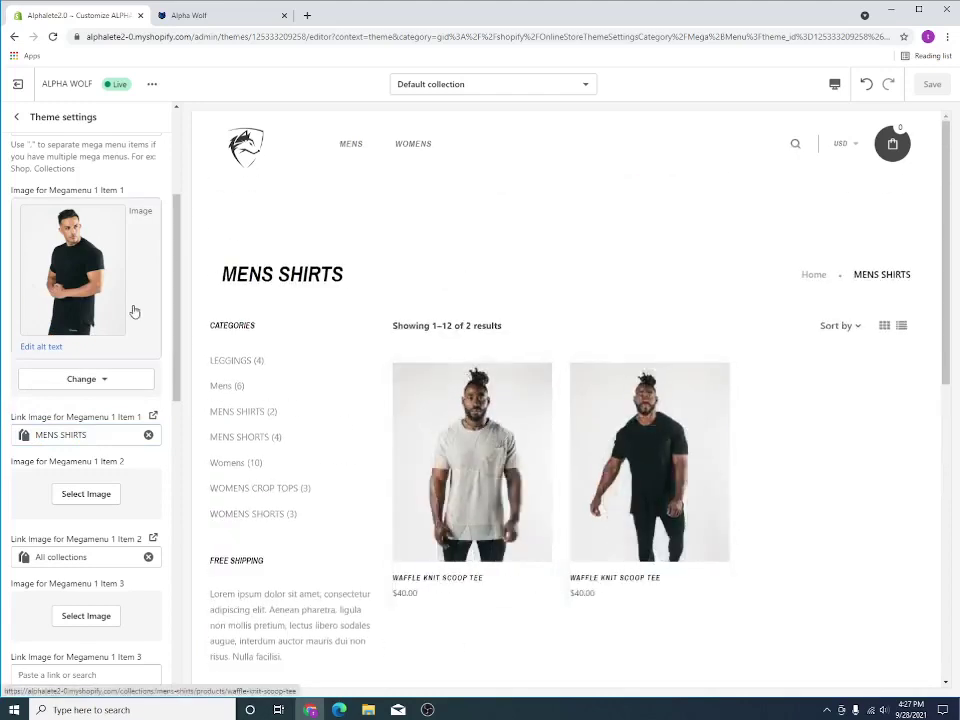
scroll(77, 460, "down", 2)
scroll(110, 485, "up", 4)
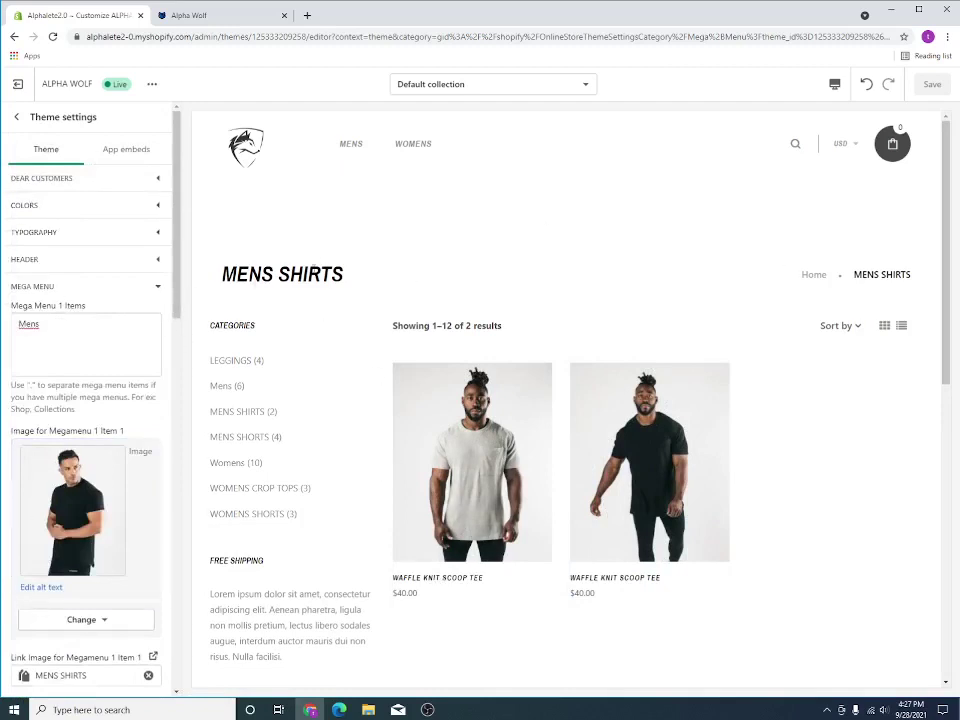
Leave the theme settings and return to the section list of the Default collection template
left_click(19, 117)
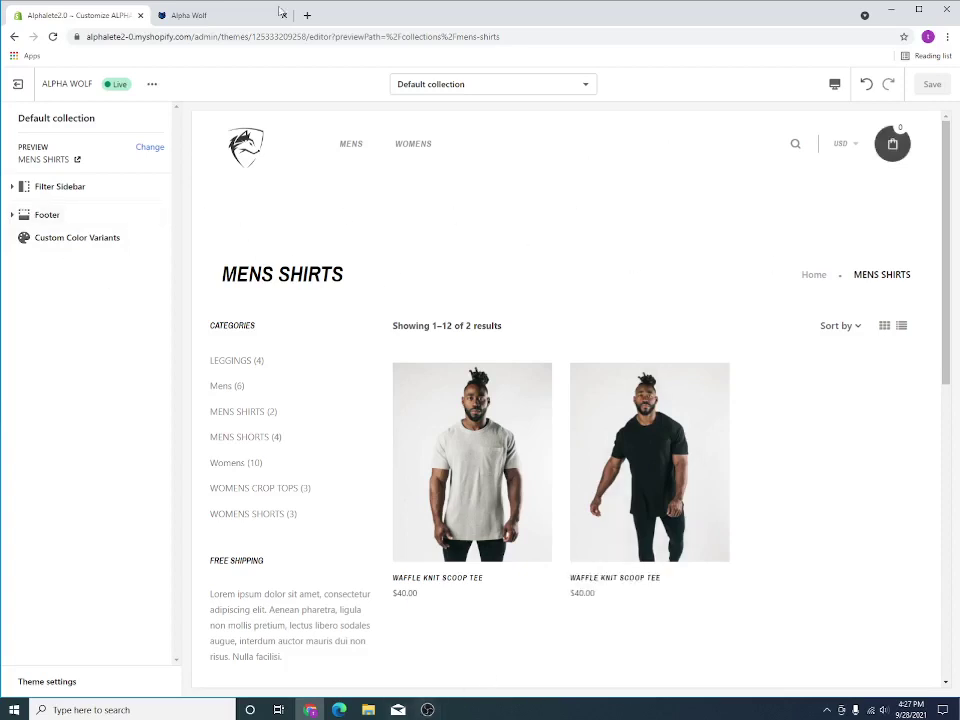
mouse_move(352, 148)
mouse_move(427, 709)
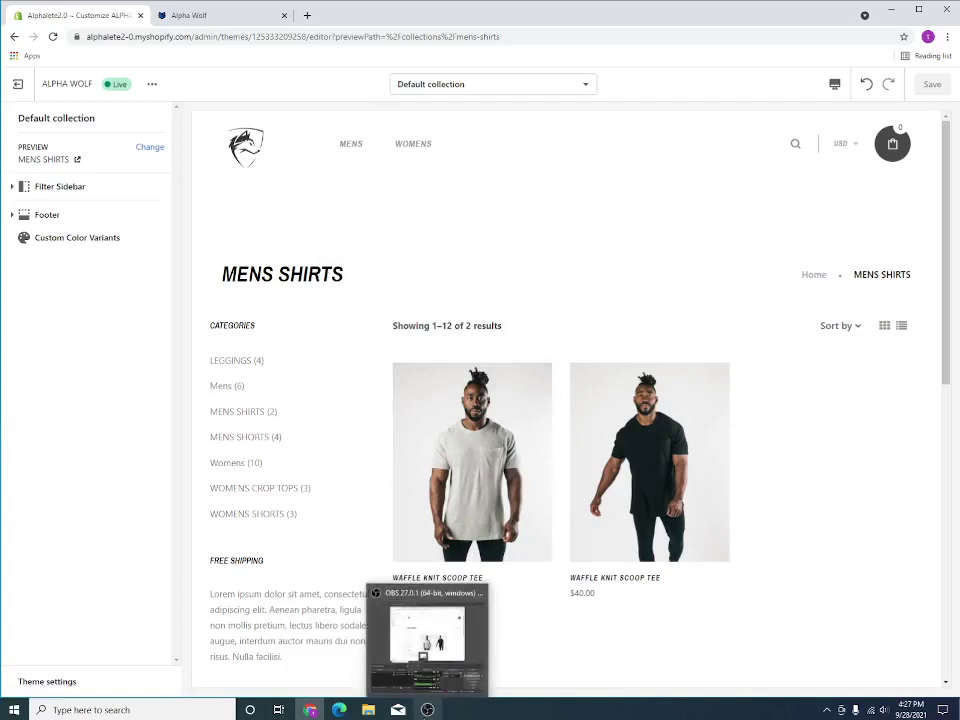